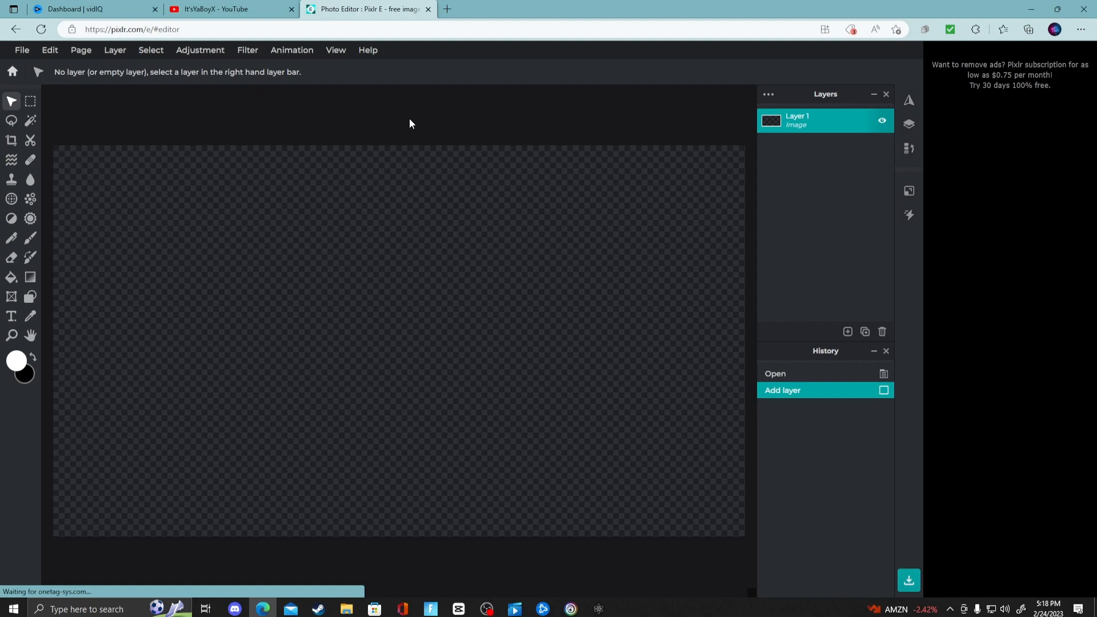
Add the "BackGround Purple" image from the Thumbnails folder in Pictures as a new layer.
{"action": "left_click", "coordinate": [115, 51]}
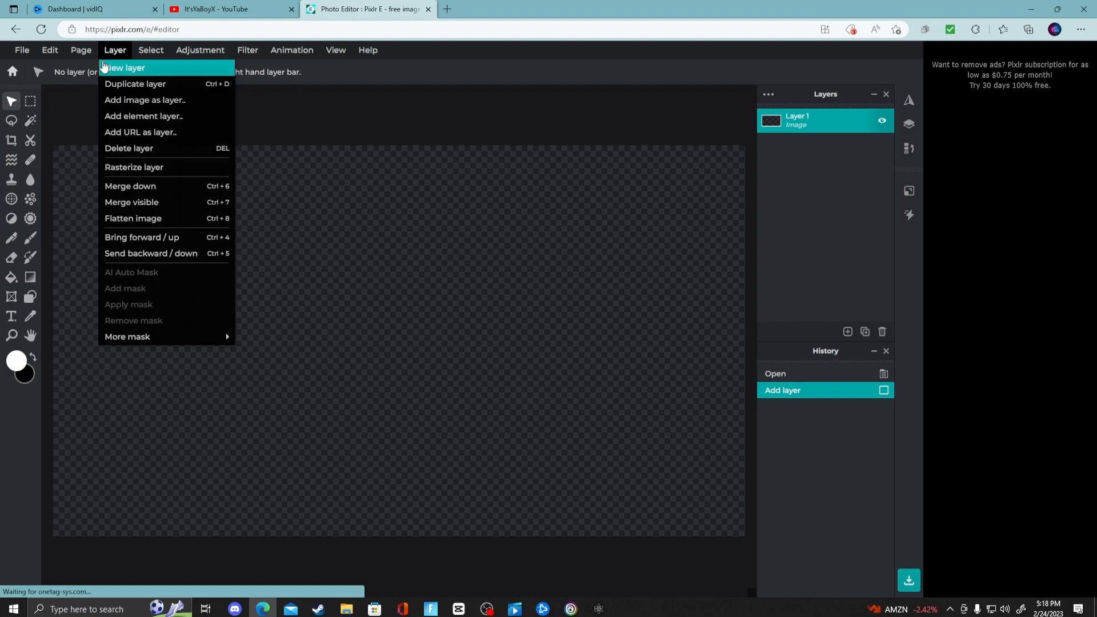
{"action": "left_click", "coordinate": [136, 102]}
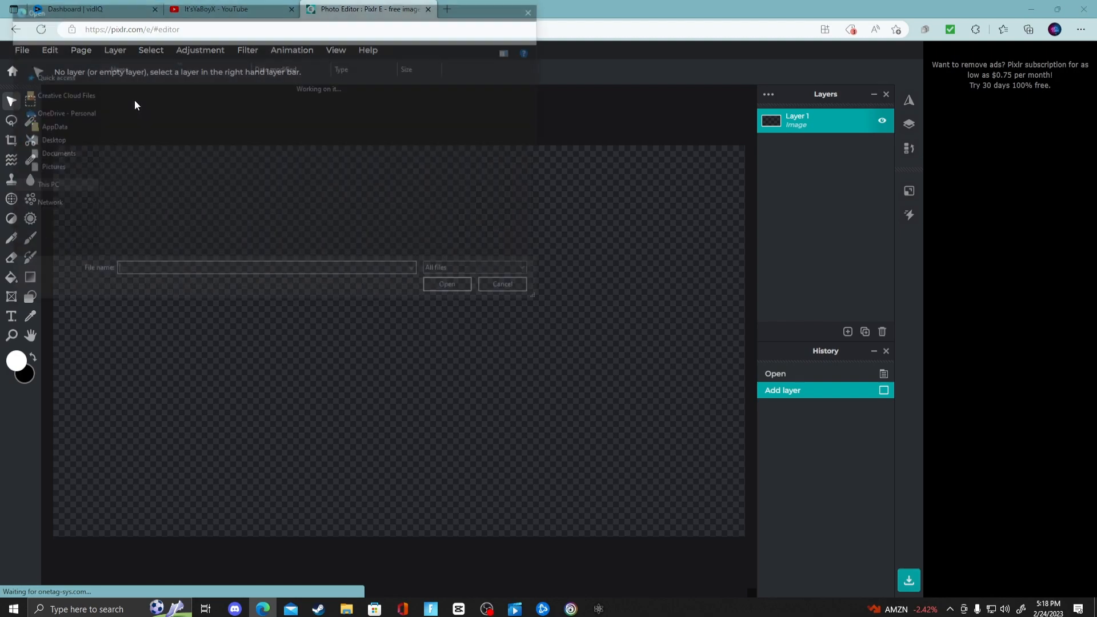
{"action": "left_click", "coordinate": [47, 196]}
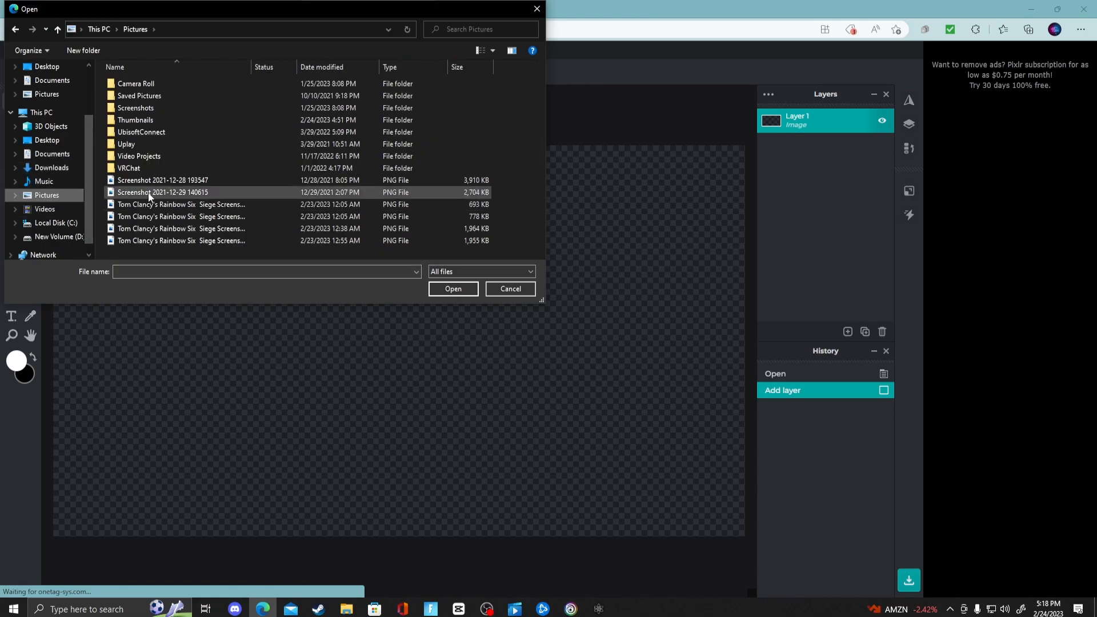
{"action": "double_click", "coordinate": [167, 123]}
{"action": "scroll", "coordinate": [286, 126], "scroll_direction": "down", "scroll_amount": 2}
{"action": "scroll", "coordinate": [218, 120], "scroll_direction": "up", "scroll_amount": 2}
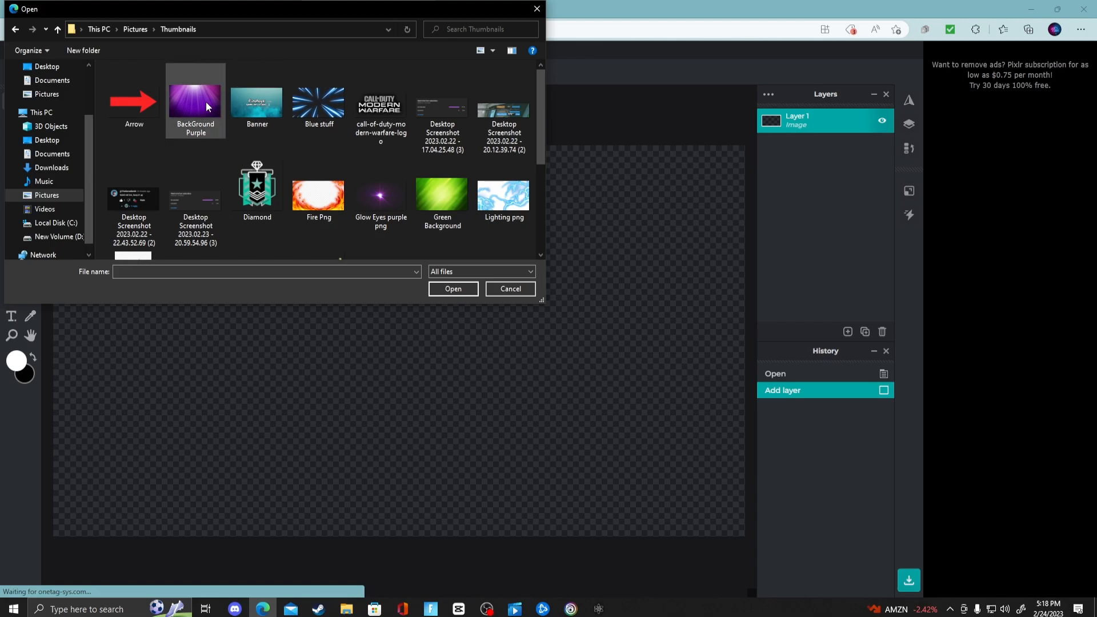
{"action": "double_click", "coordinate": [206, 101]}
Shrink the purple background layer to about 1421 × 898 with free aspect and align it to the canvas origin so it covers the canvas.
{"action": "left_click_drag", "start_coordinate": [322, 257], "coordinate": [609, 440]}
{"action": "left_click_drag", "start_coordinate": [348, 287], "coordinate": [512, 417]}
{"action": "left_click_drag", "start_coordinate": [160, 219], "coordinate": [348, 273]}
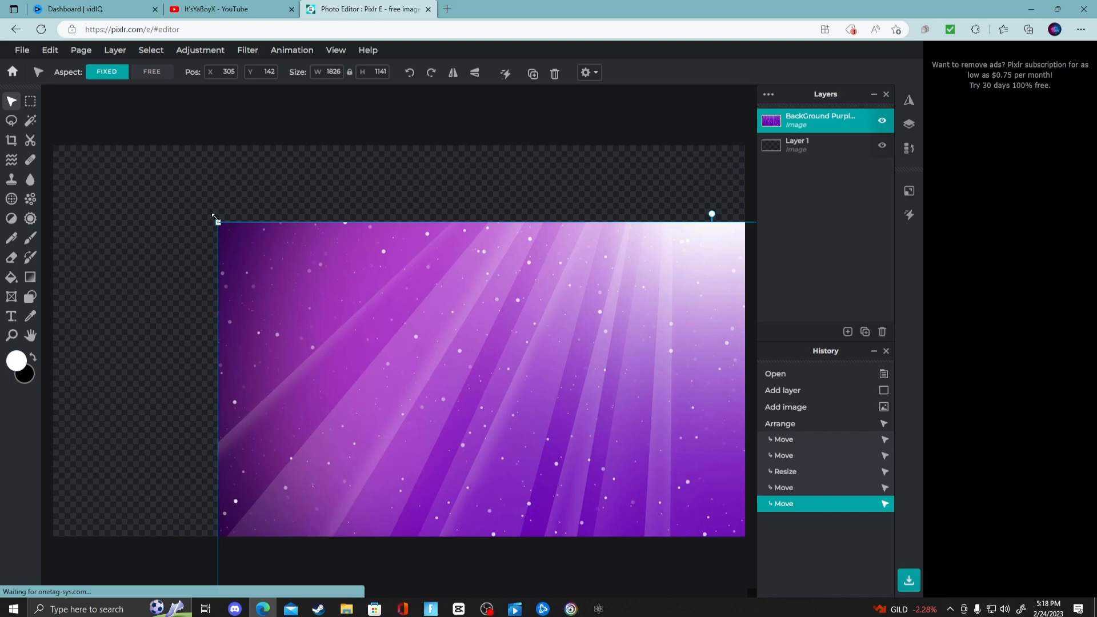
{"action": "left_click_drag", "start_coordinate": [220, 223], "coordinate": [385, 297]}
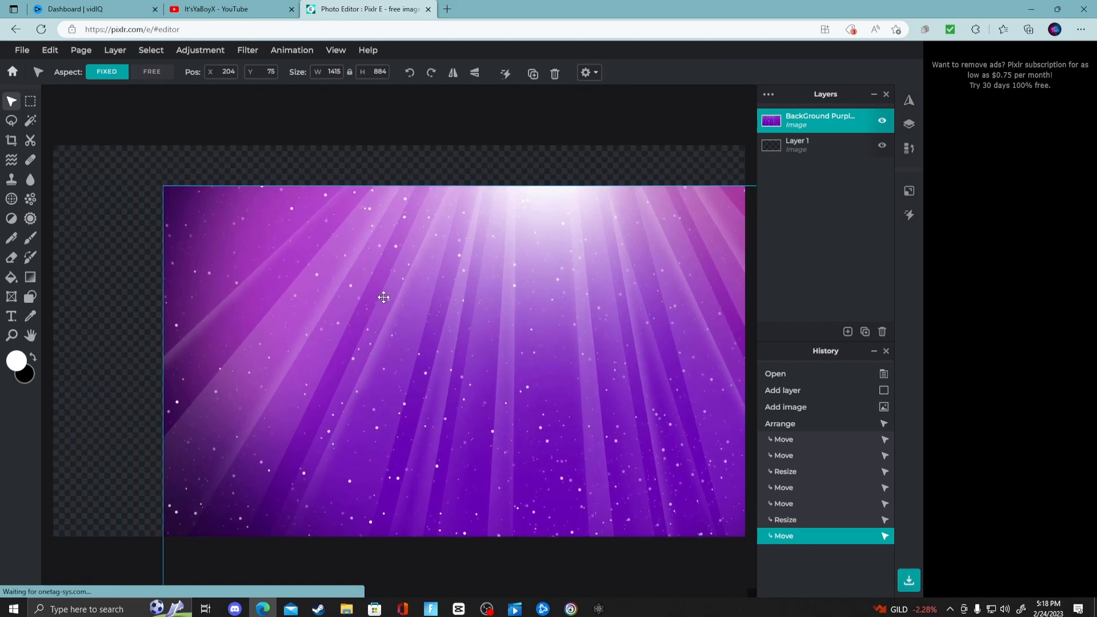
{"action": "left_click", "coordinate": [143, 79]}
{"action": "mouse_move", "coordinate": [164, 186]}
{"action": "left_mouse_down"}
{"action": "mouse_move", "coordinate": [75, 246]}
{"action": "mouse_move", "coordinate": [54, 328]}
{"action": "mouse_move", "coordinate": [61, 255]}
{"action": "mouse_move", "coordinate": [161, 179]}
{"action": "left_mouse_up"}
{"action": "left_click_drag", "start_coordinate": [366, 237], "coordinate": [261, 213]}
{"action": "left_click", "coordinate": [683, 104]}
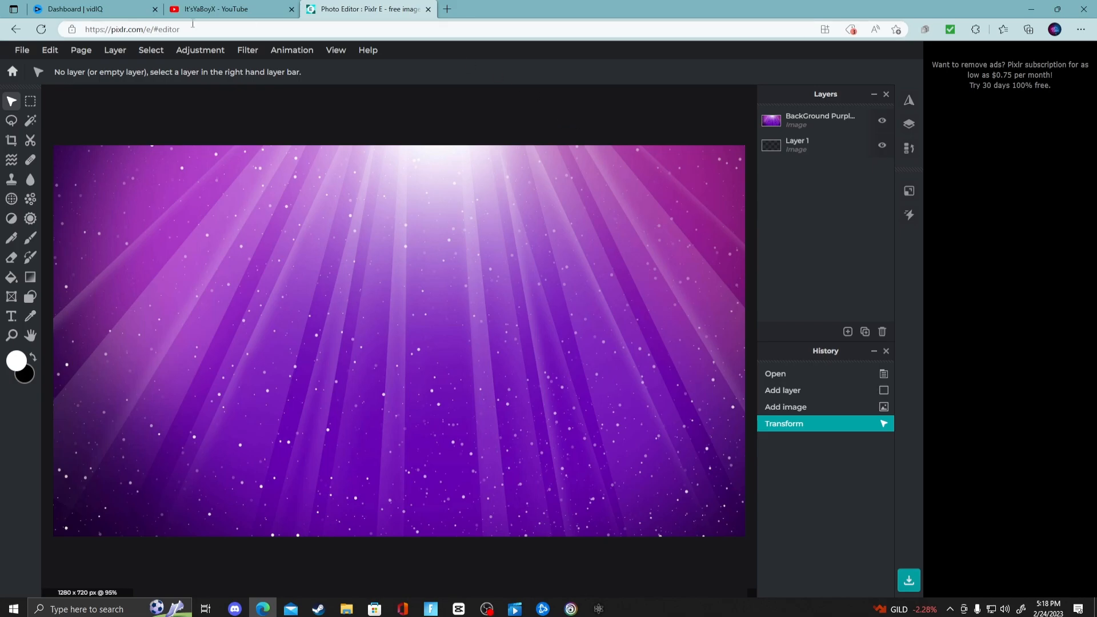
Add the "Blue stuff" image from the Thumbnails folder as a layer above the purple background.
{"action": "left_click", "coordinate": [116, 51]}
{"action": "left_click", "coordinate": [174, 103]}
{"action": "left_click", "coordinate": [114, 55]}
{"action": "left_click", "coordinate": [135, 99]}
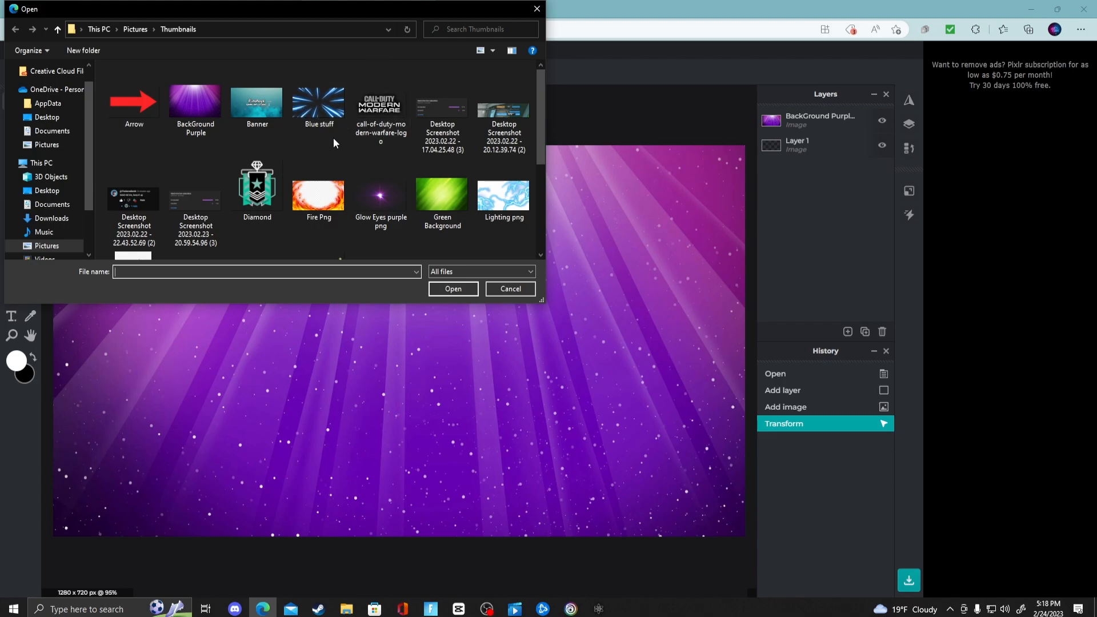
{"action": "scroll", "coordinate": [333, 143], "scroll_direction": "down", "scroll_amount": 3}
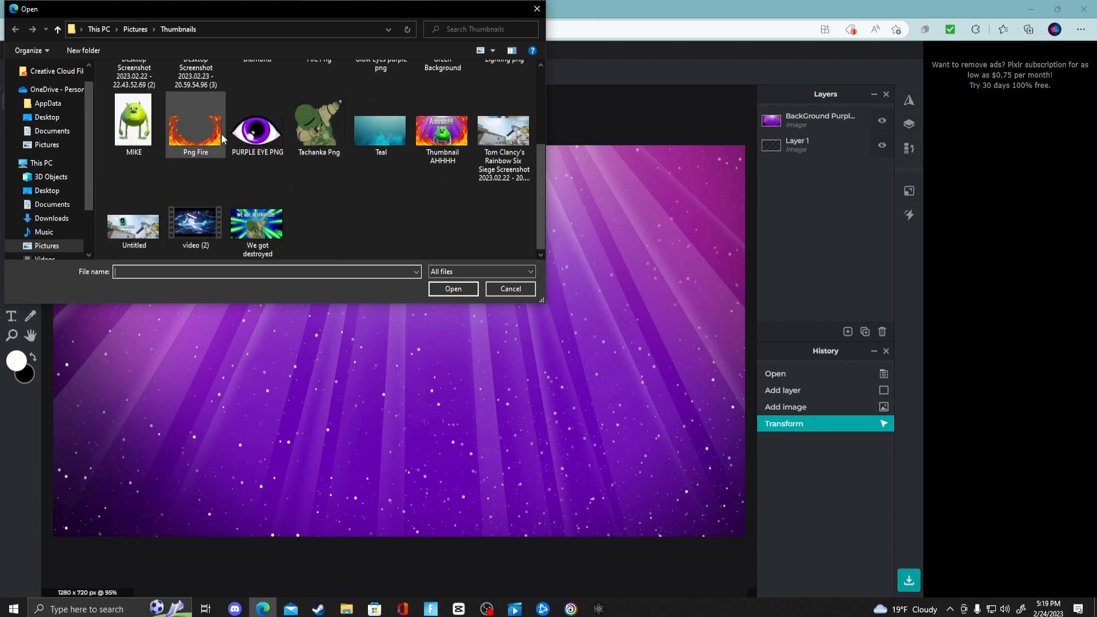
{"action": "scroll", "coordinate": [317, 133], "scroll_direction": "up", "scroll_amount": 3}
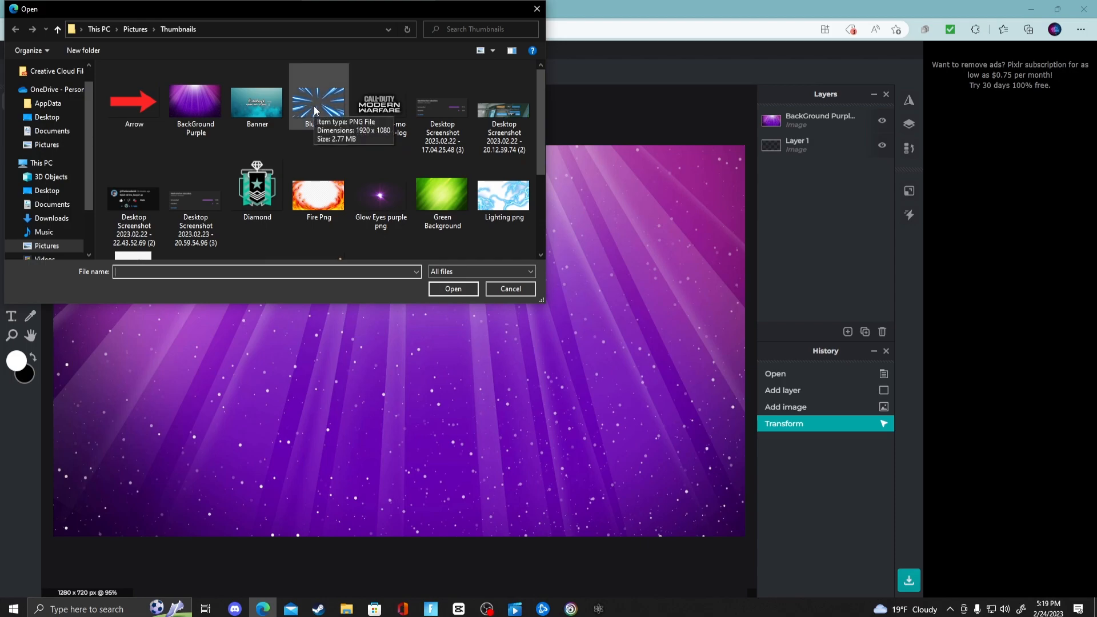
{"action": "double_click", "coordinate": [315, 109]}
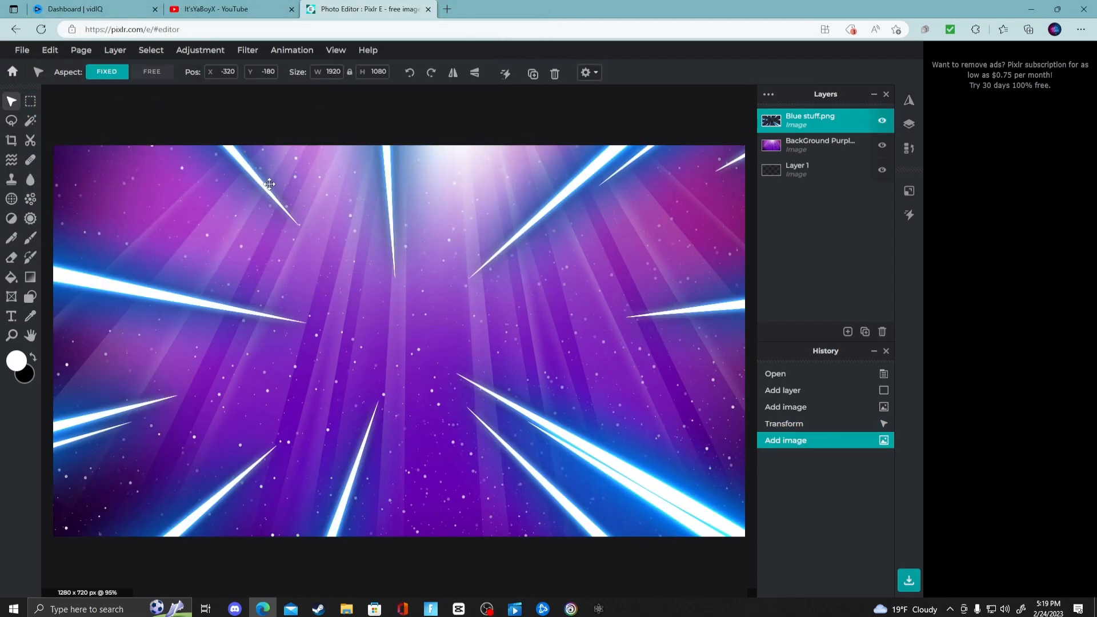
Scale the blue streaks layer down to about 1300 × 731, move it to position 0, 0, and deselect it.
{"action": "left_click_drag", "start_coordinate": [274, 192], "coordinate": [498, 389]}
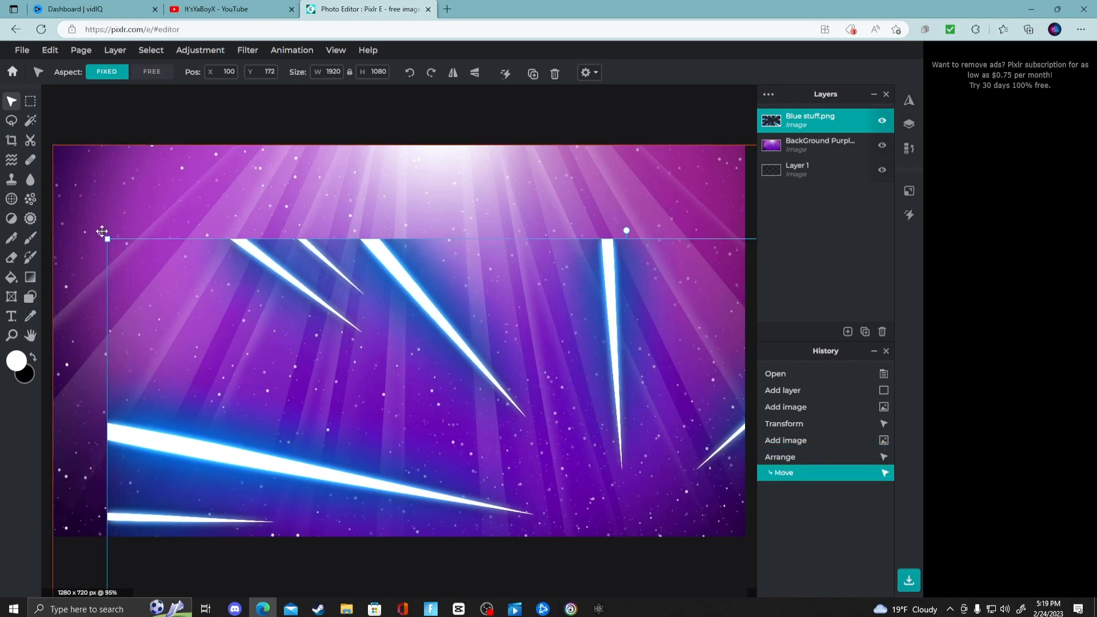
{"action": "left_click_drag", "start_coordinate": [105, 235], "coordinate": [444, 408]}
{"action": "left_click_drag", "start_coordinate": [584, 482], "coordinate": [210, 209]}
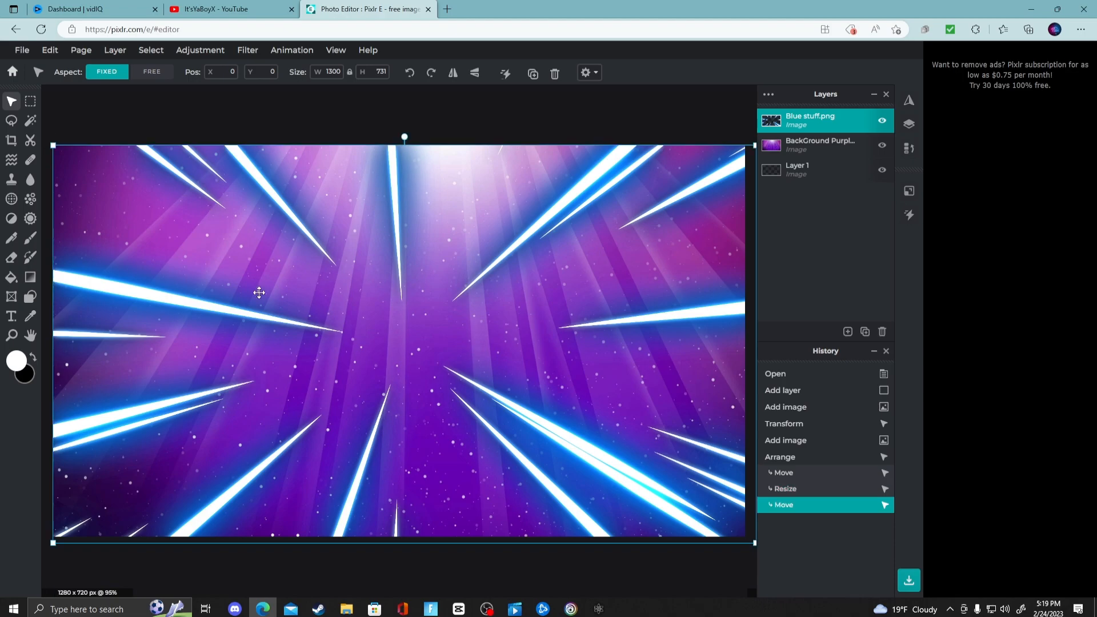
{"action": "left_click", "coordinate": [507, 585]}
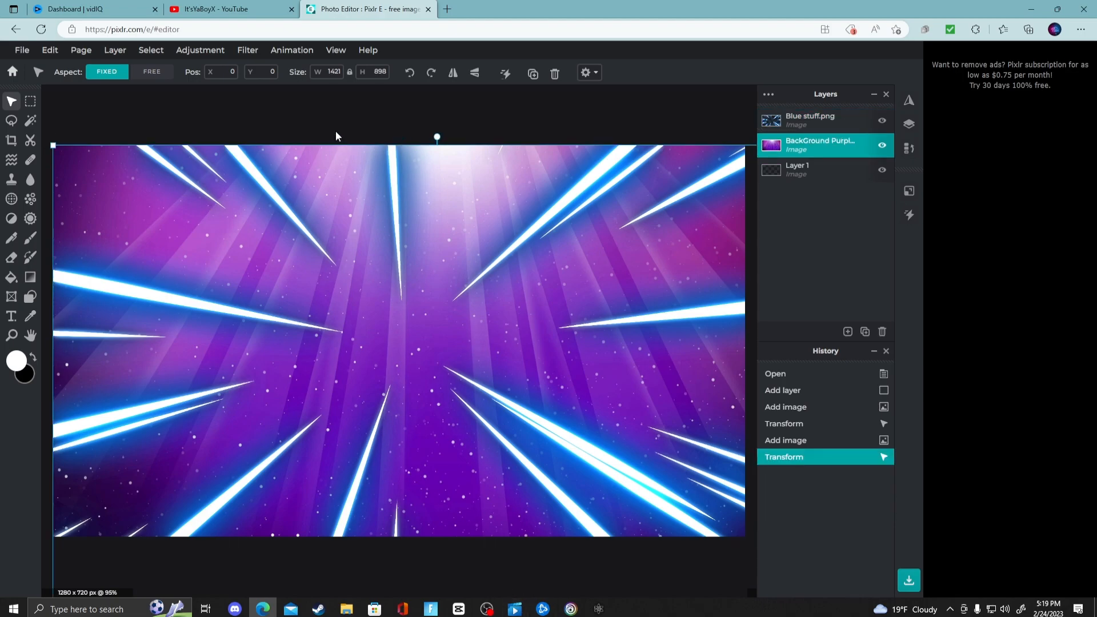
{"action": "left_click", "coordinate": [255, 100]}
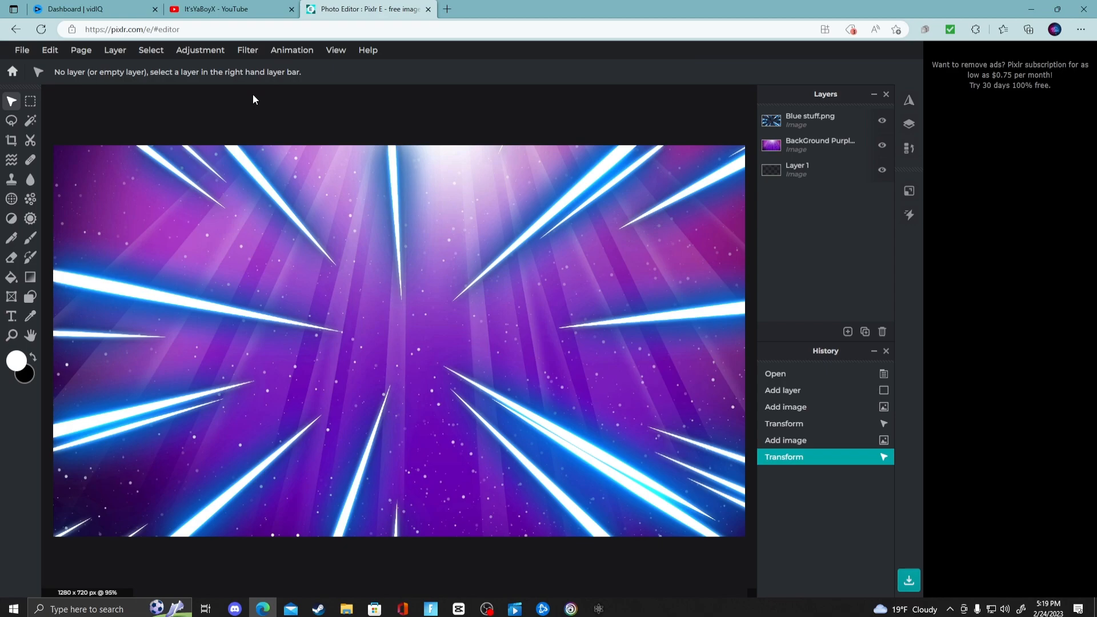
Add the "Tachanka Png" image from the Thumbnails folder as a new top layer.
{"action": "left_click", "coordinate": [115, 56]}
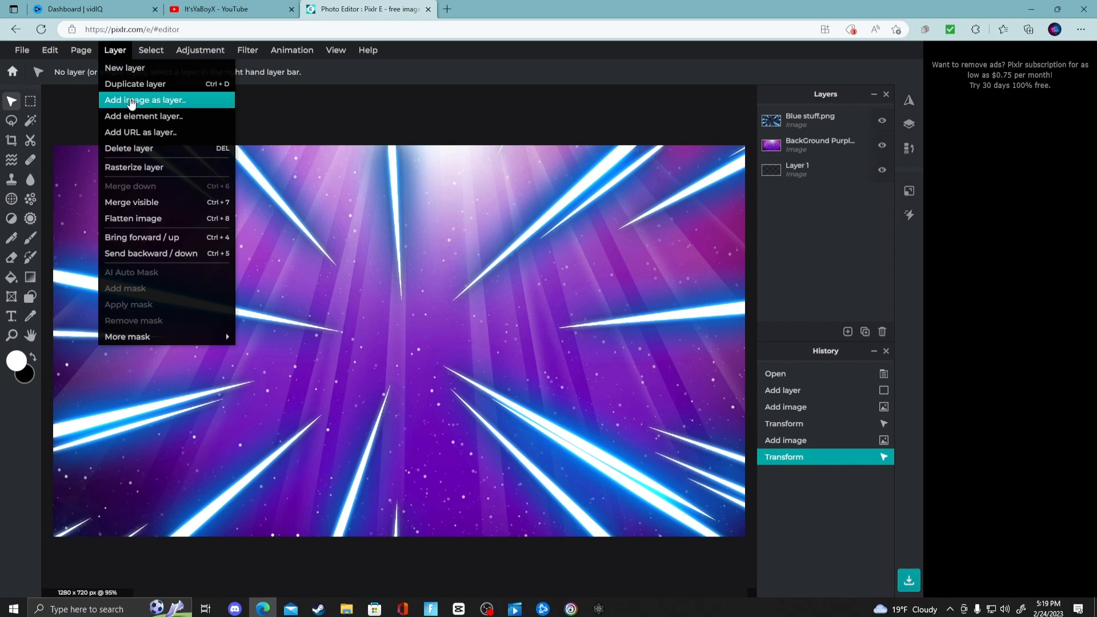
{"action": "left_click", "coordinate": [130, 101]}
{"action": "scroll", "coordinate": [263, 158], "scroll_direction": "down", "scroll_amount": 3}
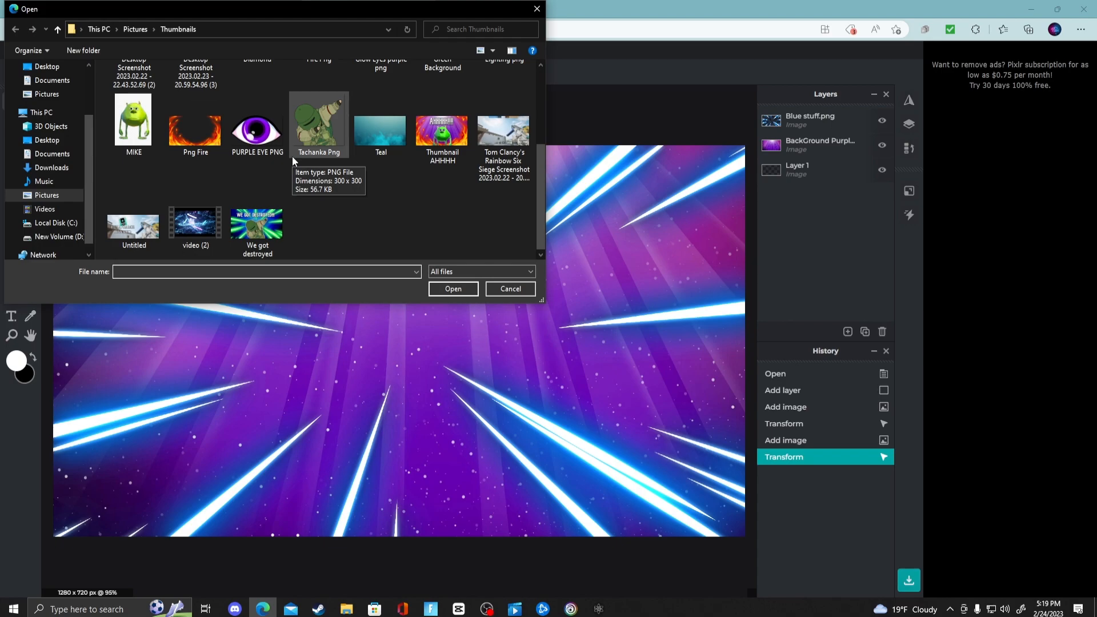
{"action": "scroll", "coordinate": [293, 156], "scroll_direction": "up", "scroll_amount": 3}
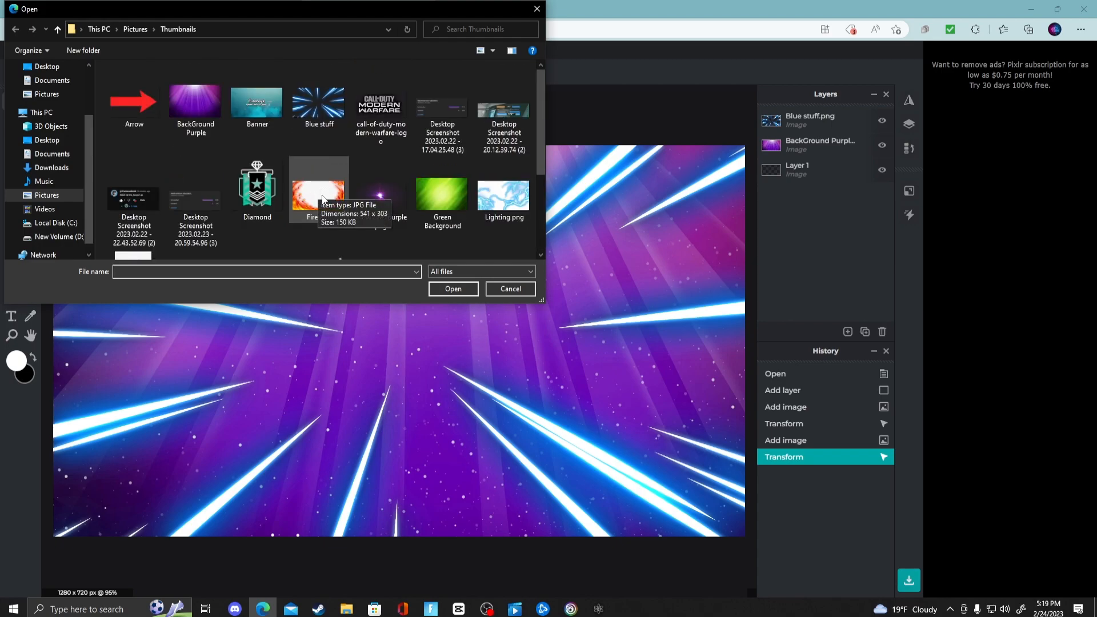
{"action": "scroll", "coordinate": [170, 197], "scroll_direction": "down", "scroll_amount": 2}
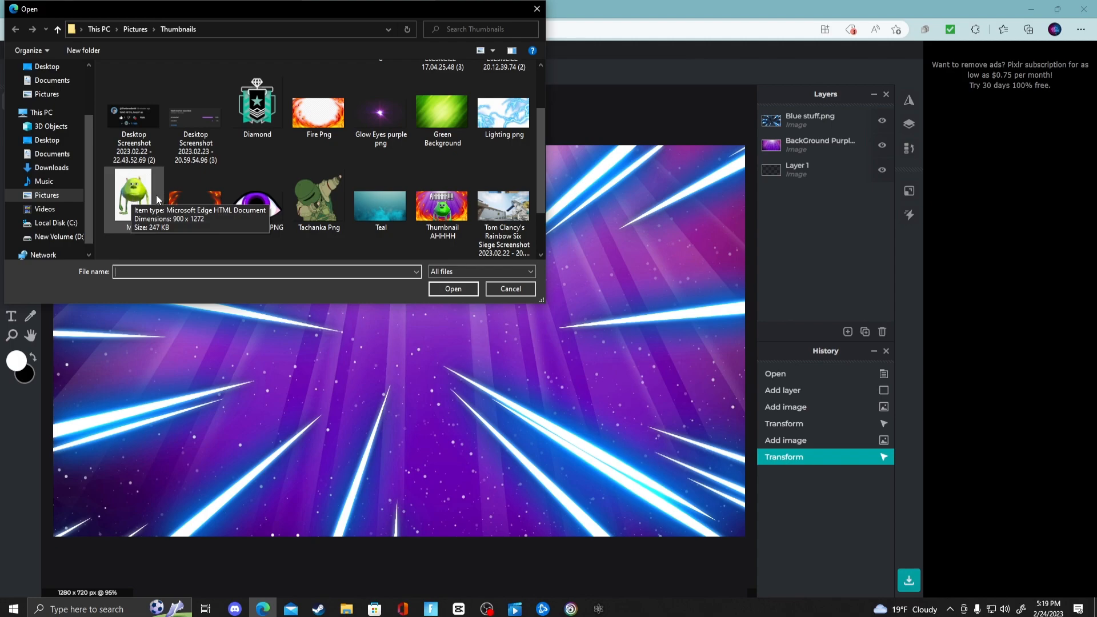
{"action": "left_click", "coordinate": [315, 207]}
{"action": "left_click", "coordinate": [453, 289]}
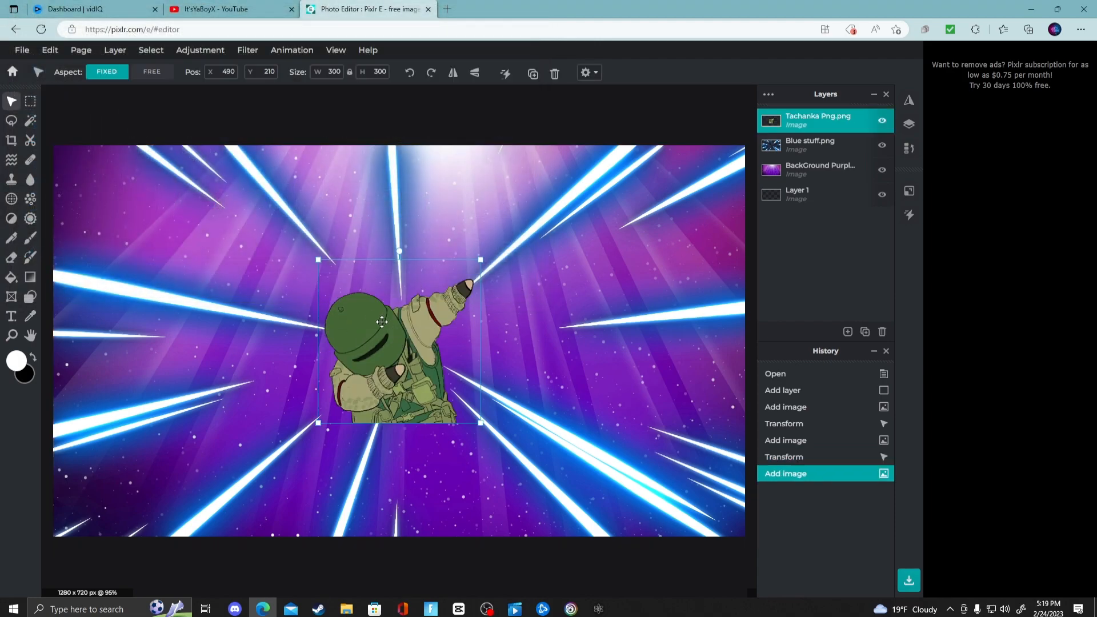
Enlarge the Tachanka character to about 496 × 496 and place it at the bottom centre of the canvas.
{"action": "left_click_drag", "start_coordinate": [318, 259], "coordinate": [224, 186]}
{"action": "left_click_drag", "start_coordinate": [303, 318], "coordinate": [357, 434]}
{"action": "left_click_drag", "start_coordinate": [277, 280], "coordinate": [265, 268]}
{"action": "left_click", "coordinate": [365, 111]}
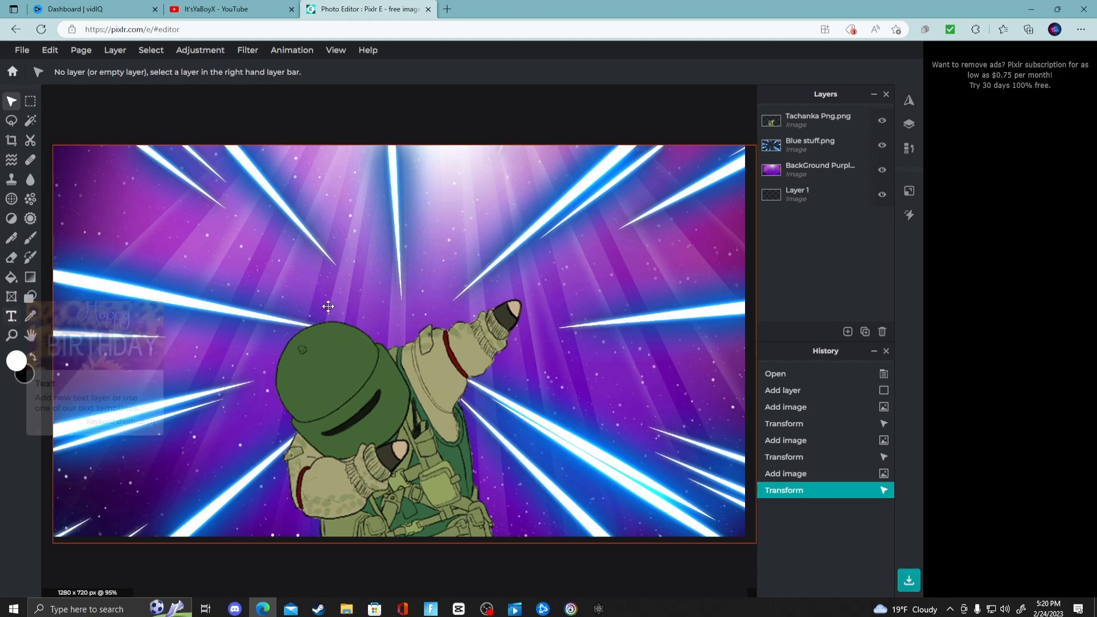
Apply a white outer glow to the Tachanka layer with size 8 px and feather 100%.
{"action": "left_click", "coordinate": [389, 361]}
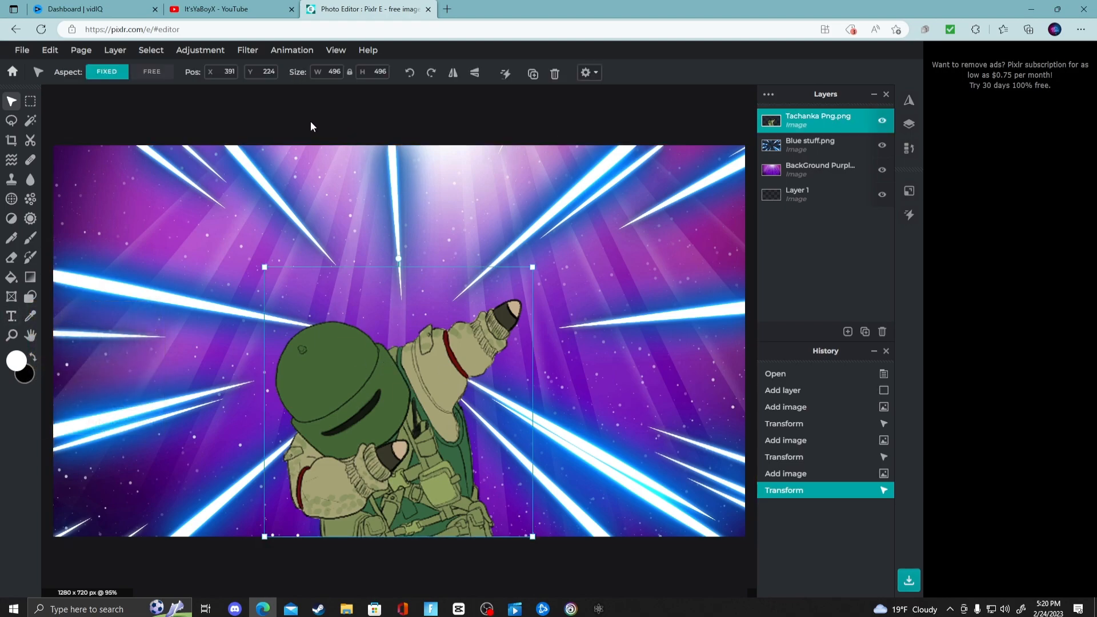
{"action": "left_click", "coordinate": [248, 51]}
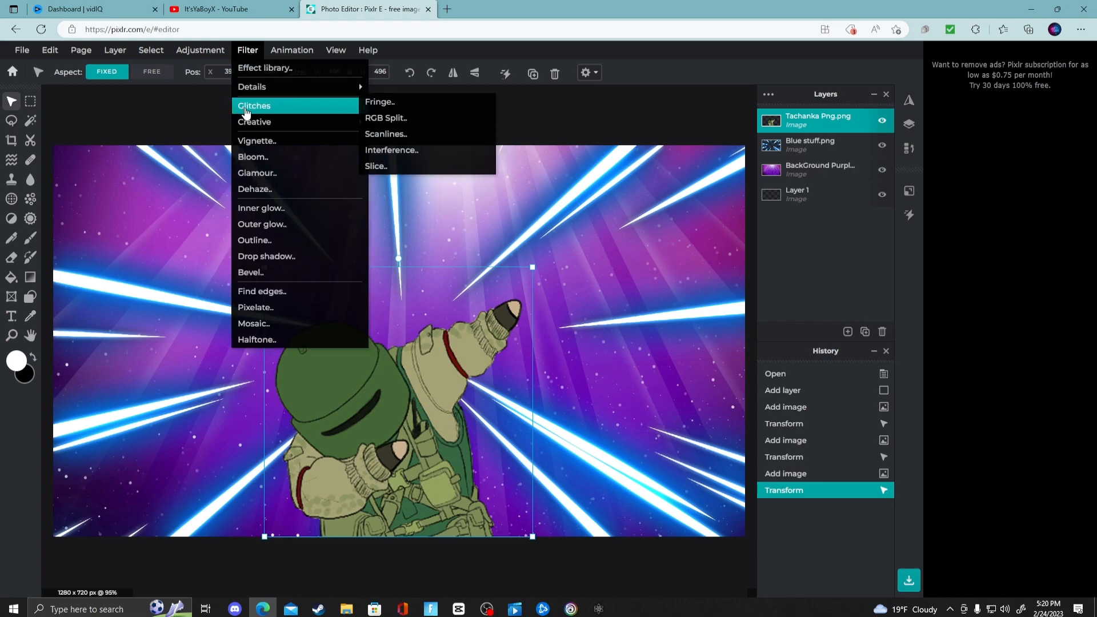
{"action": "left_click", "coordinate": [271, 226]}
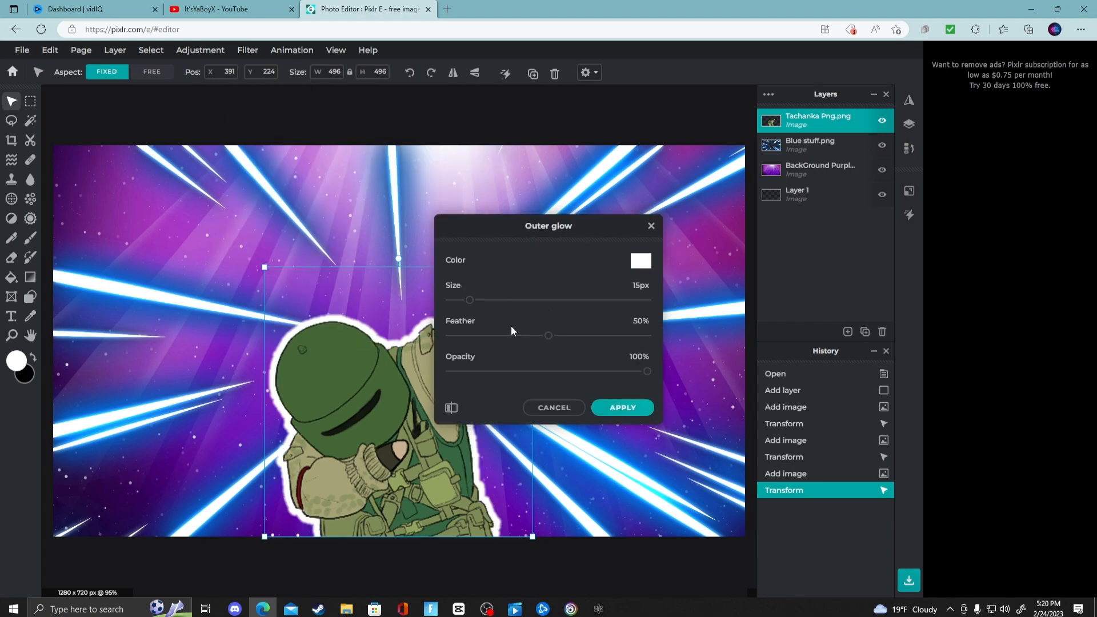
{"action": "mouse_move", "coordinate": [471, 303]}
{"action": "left_mouse_down"}
{"action": "mouse_move", "coordinate": [651, 297]}
{"action": "mouse_move", "coordinate": [463, 306]}
{"action": "left_mouse_up"}
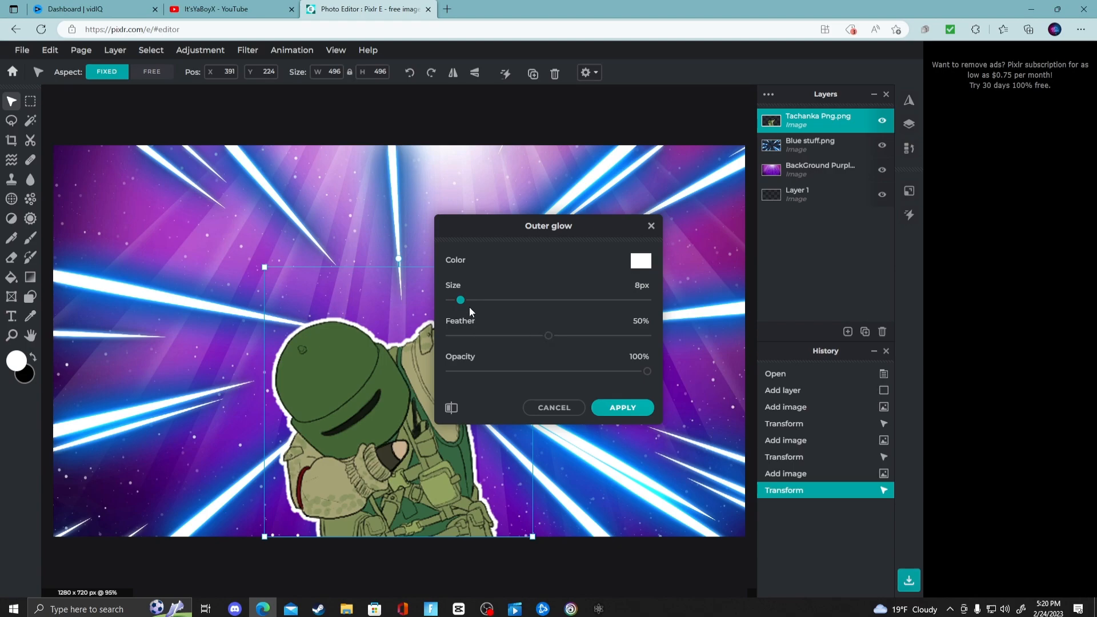
{"action": "left_click_drag", "start_coordinate": [560, 336], "coordinate": [660, 331]}
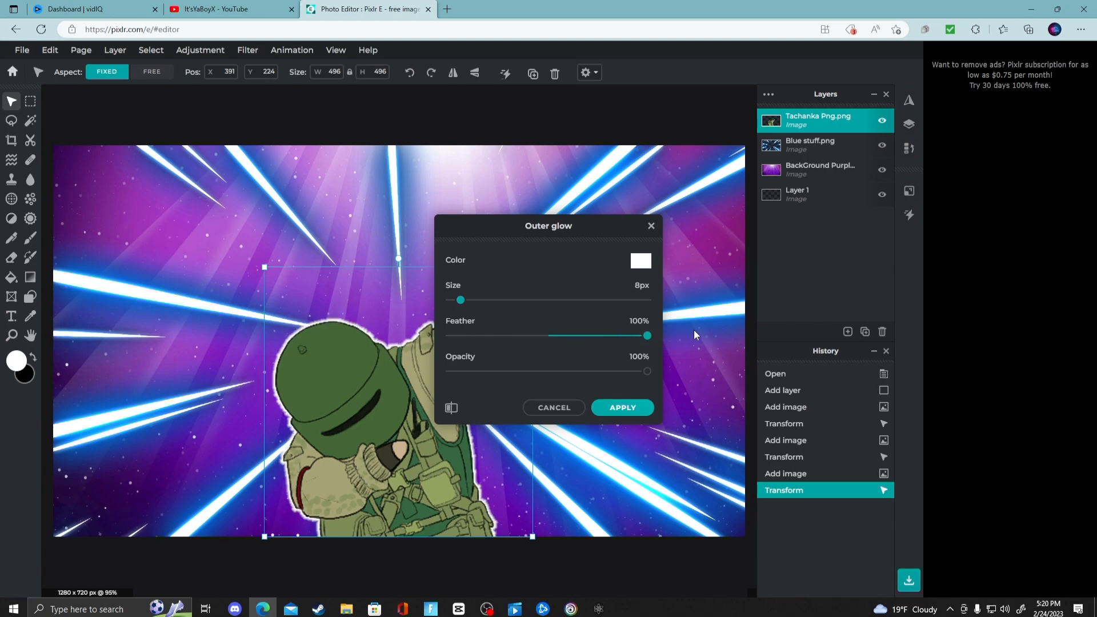
{"action": "left_click", "coordinate": [623, 408]}
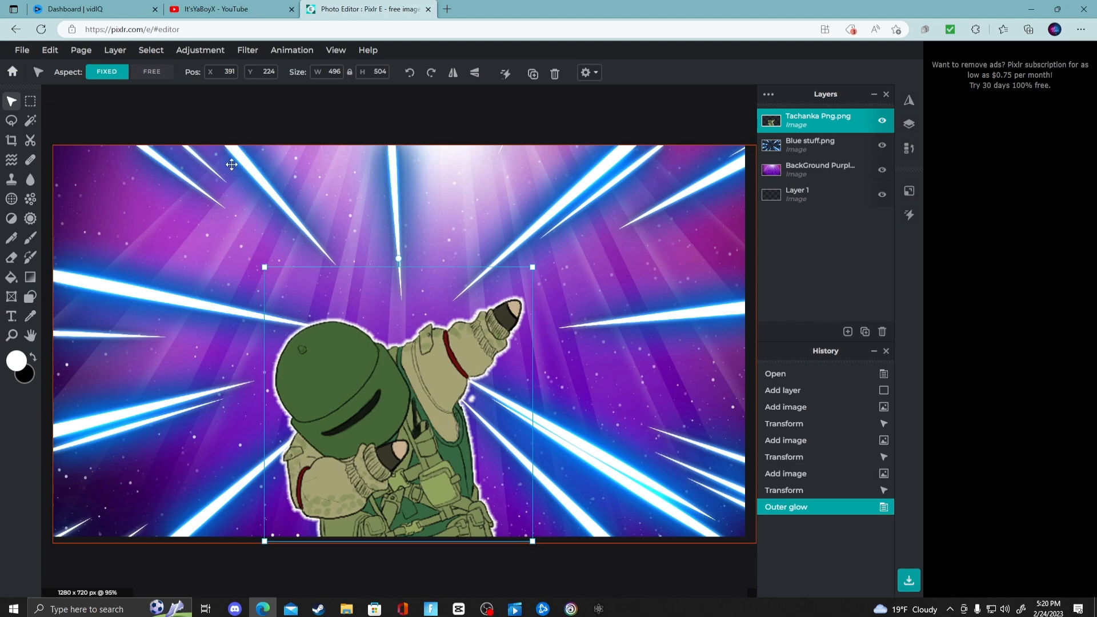
Apply a black outline of size 5 at 100% opacity around the Tachanka character.
{"action": "left_click", "coordinate": [246, 53]}
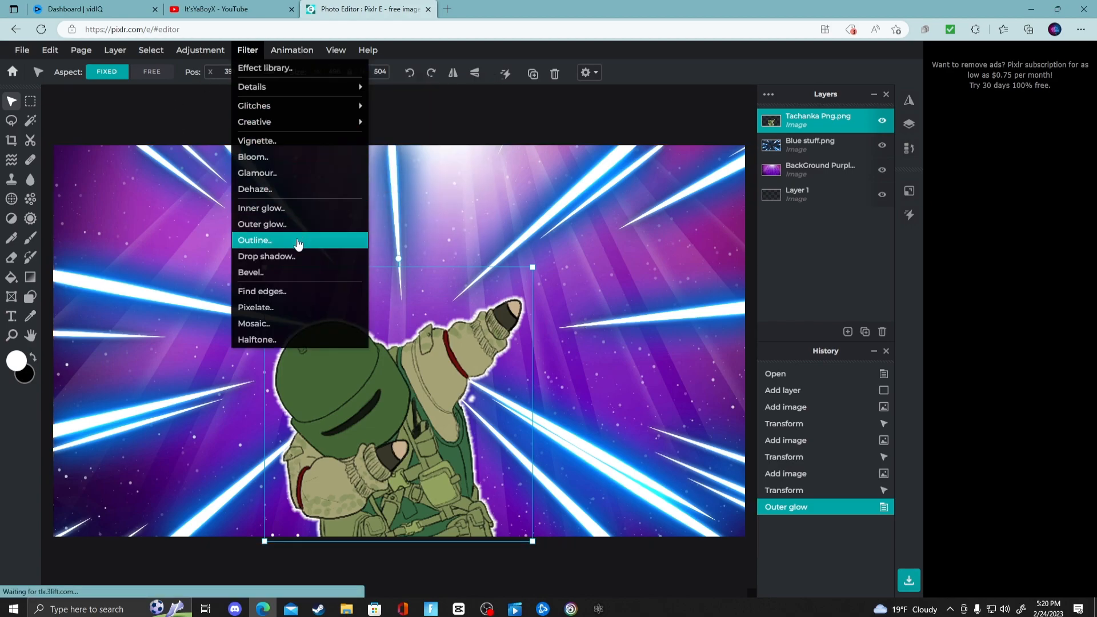
{"action": "left_click", "coordinate": [297, 242]}
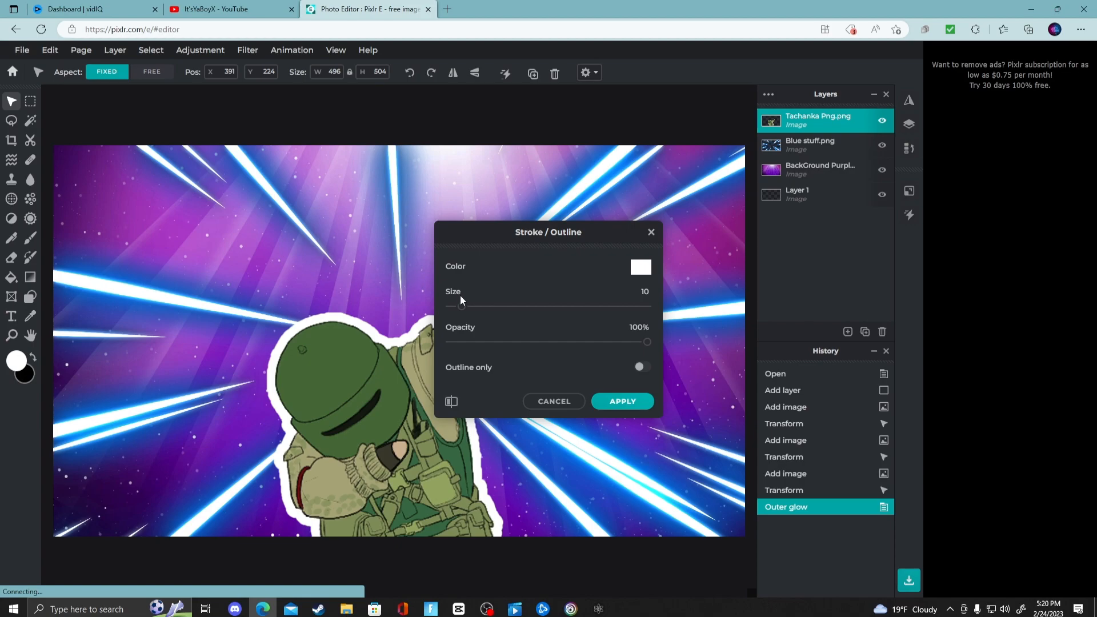
{"action": "left_click", "coordinate": [640, 275]}
{"action": "left_click", "coordinate": [475, 386]}
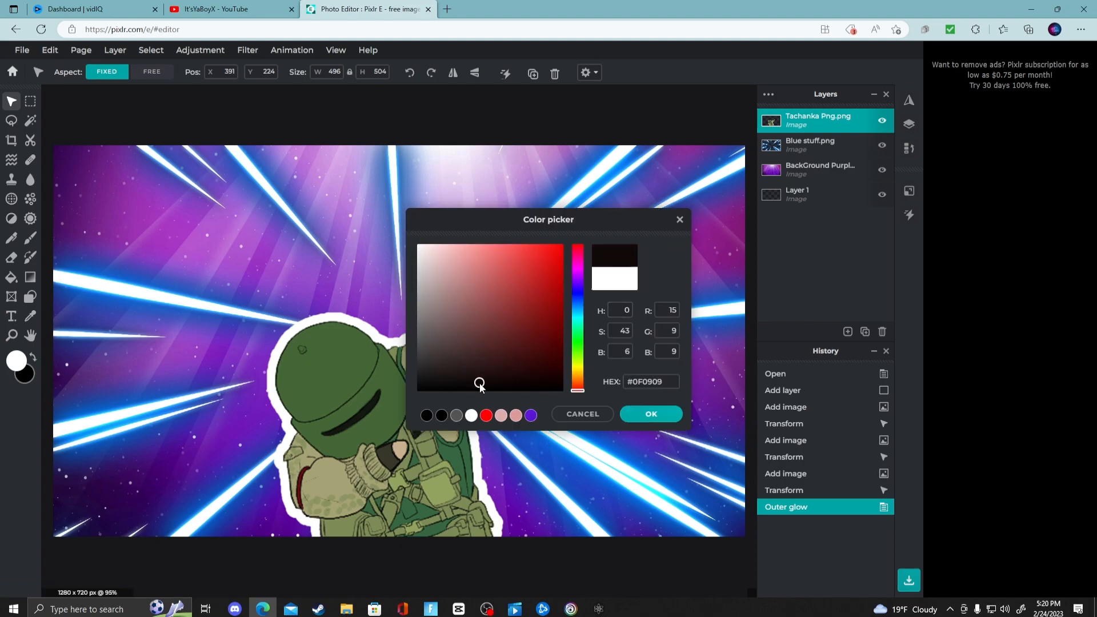
{"action": "left_click", "coordinate": [650, 414]}
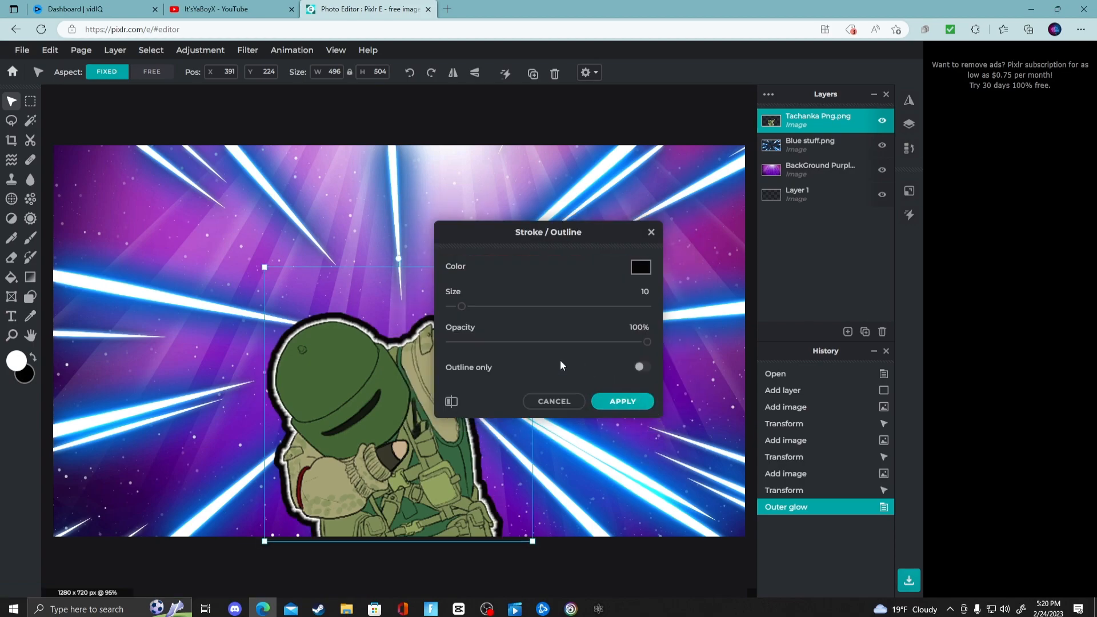
{"action": "left_click_drag", "start_coordinate": [463, 309], "coordinate": [457, 309]}
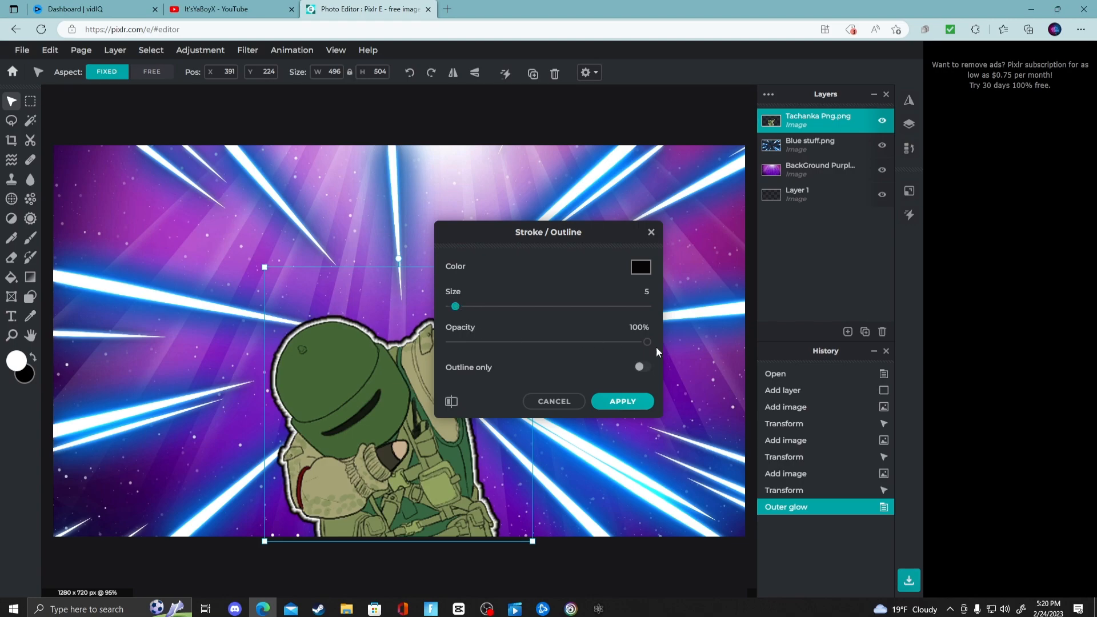
{"action": "left_click", "coordinate": [621, 402]}
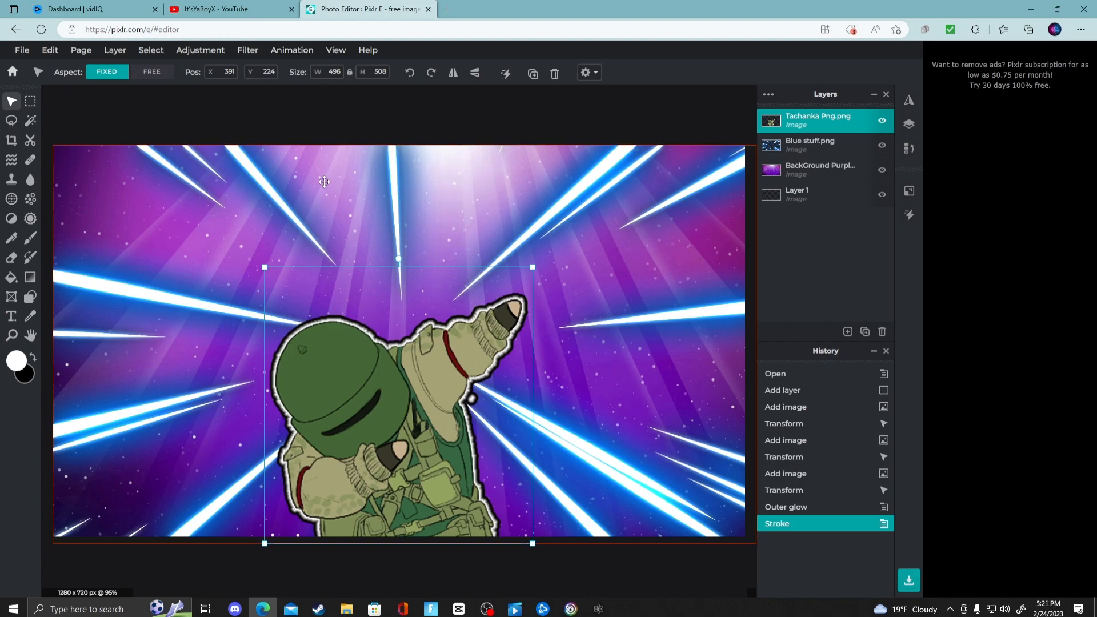
Apply a black drop shadow to the Tachanka layer with 55% opacity, 20 px blur and offsets of about -12 px horizontally and 56 px vertically.
{"action": "left_click", "coordinate": [246, 49]}
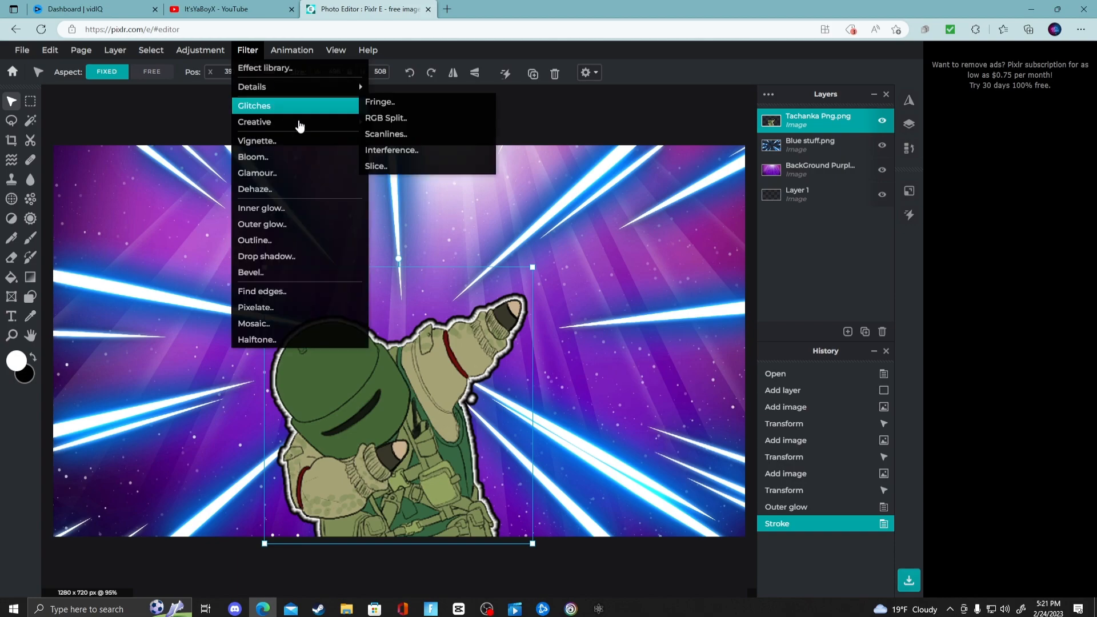
{"action": "left_click", "coordinate": [288, 257]}
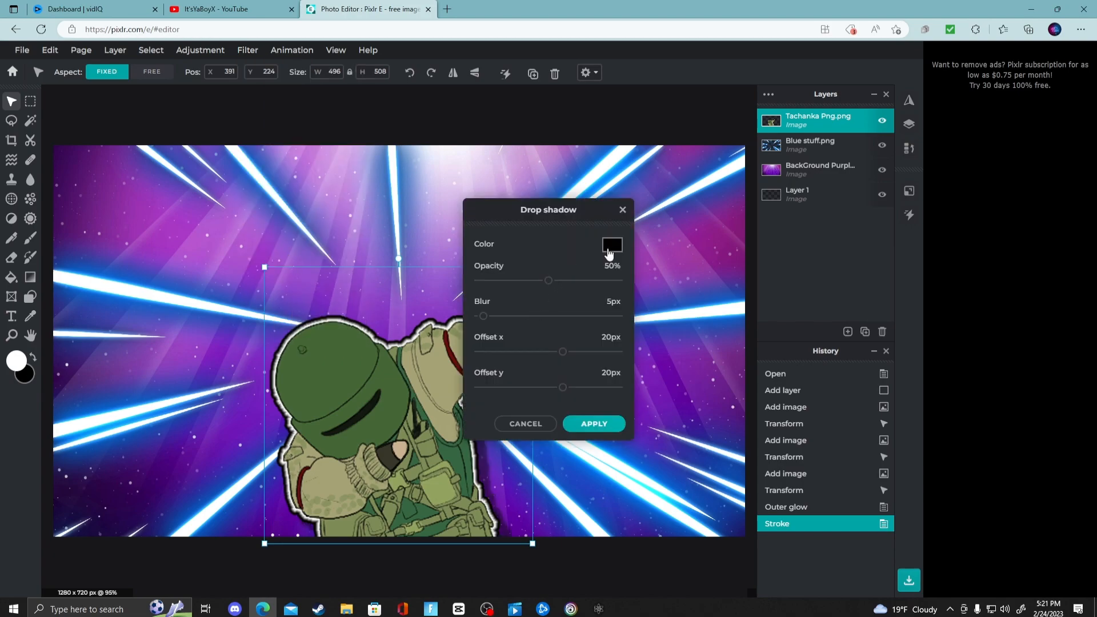
{"action": "mouse_move", "coordinate": [548, 281]}
{"action": "left_mouse_down"}
{"action": "mouse_move", "coordinate": [614, 284]}
{"action": "mouse_move", "coordinate": [557, 287]}
{"action": "left_mouse_up"}
{"action": "mouse_move", "coordinate": [483, 316]}
{"action": "left_mouse_down"}
{"action": "mouse_move", "coordinate": [516, 318]}
{"action": "mouse_move", "coordinate": [499, 318]}
{"action": "left_mouse_up"}
{"action": "left_click_drag", "start_coordinate": [568, 356], "coordinate": [549, 387]}
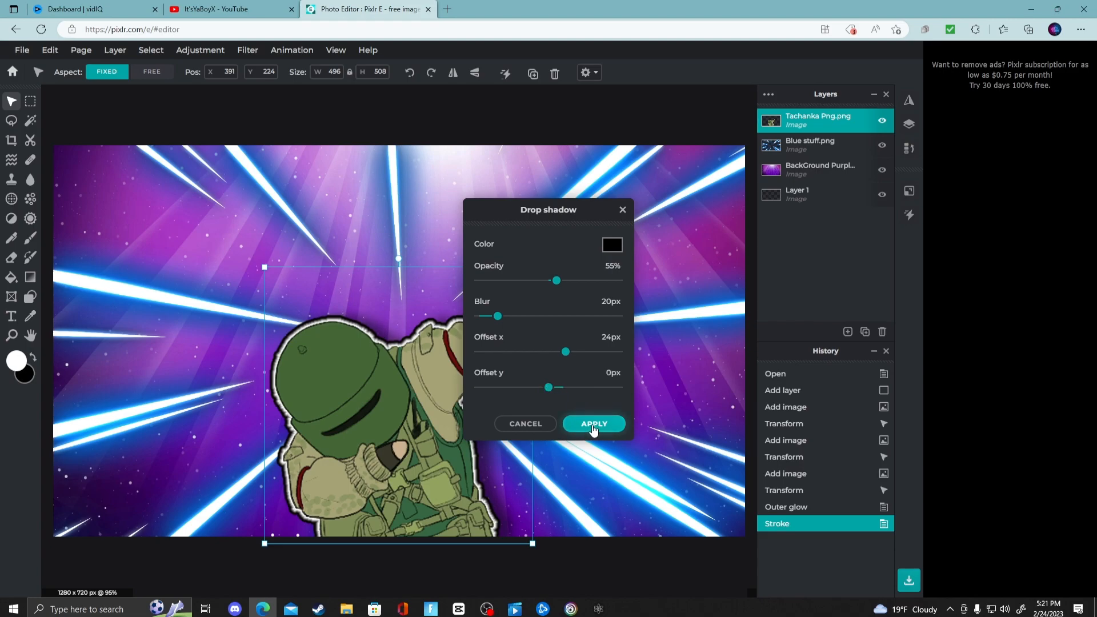
{"action": "left_click_drag", "start_coordinate": [549, 387], "coordinate": [588, 388]}
{"action": "left_click_drag", "start_coordinate": [566, 352], "coordinate": [541, 357]}
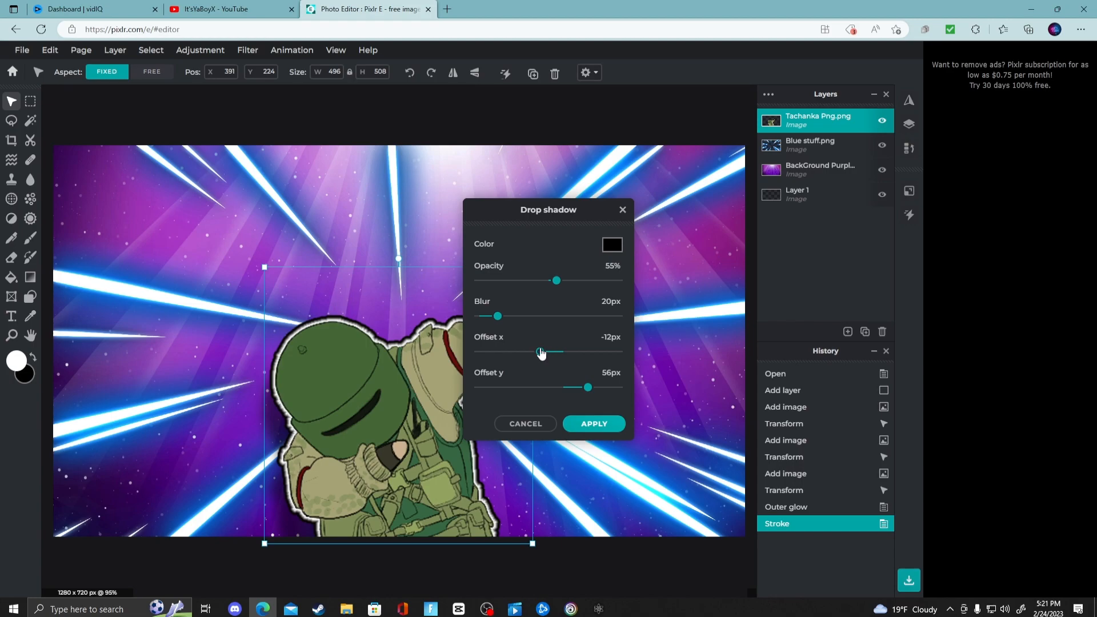
{"action": "left_click_drag", "start_coordinate": [541, 354], "coordinate": [540, 353]}
{"action": "mouse_move", "coordinate": [584, 392]}
{"action": "left_mouse_down"}
{"action": "mouse_move", "coordinate": [571, 388]}
{"action": "mouse_move", "coordinate": [585, 389]}
{"action": "left_mouse_up"}
{"action": "left_click", "coordinate": [595, 427]}
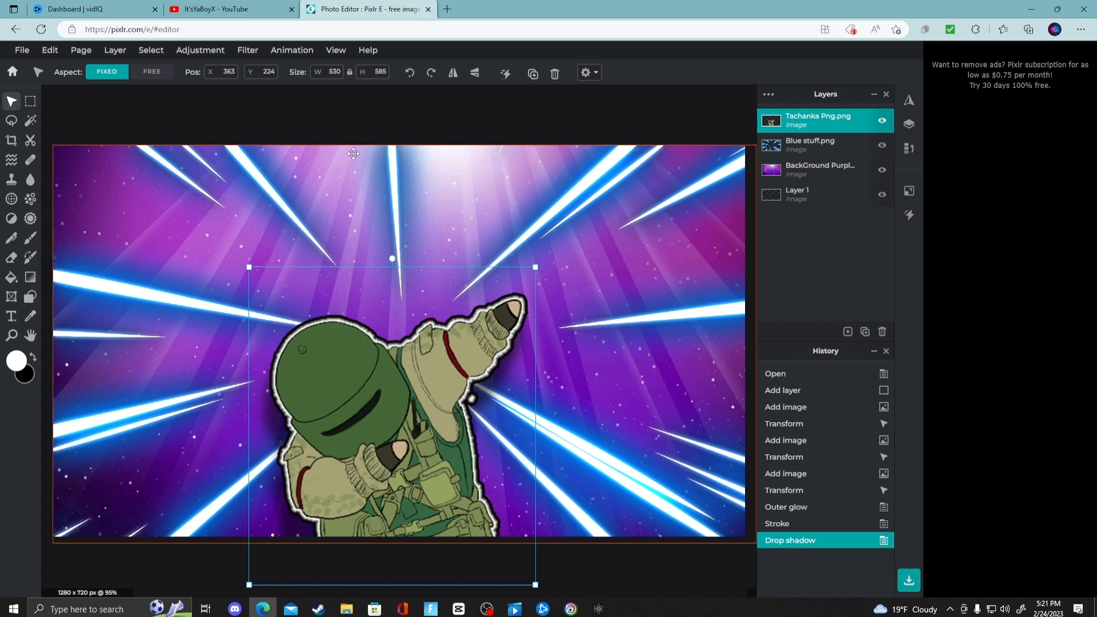
{"action": "left_click", "coordinate": [314, 116]}
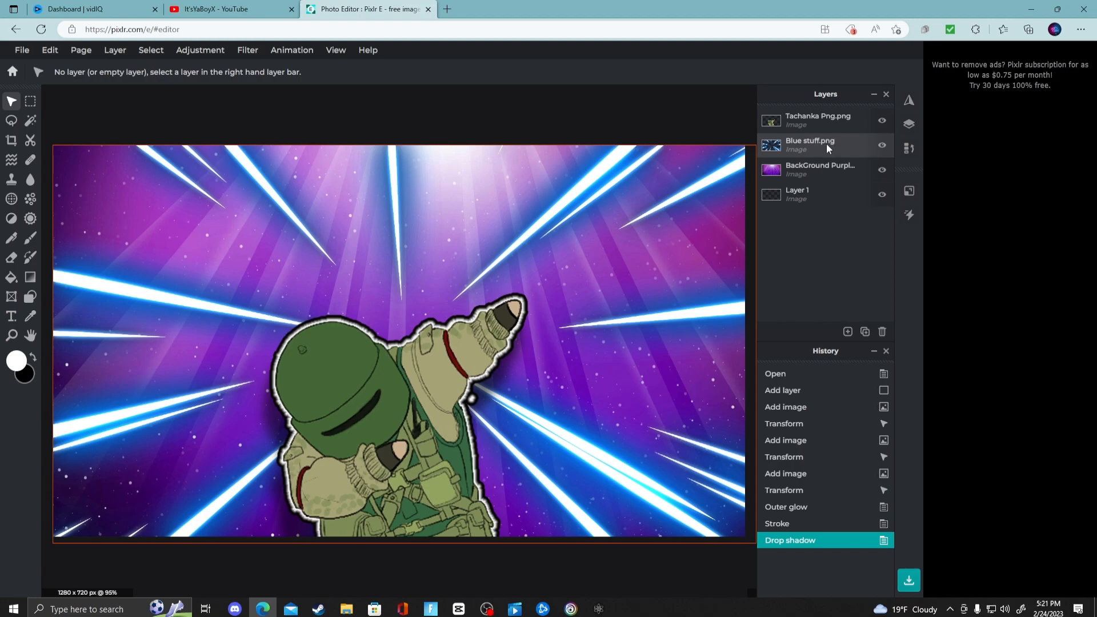
Add a text layer reading "GOD THUMBNAILS" and place it above the Tachanka character.
{"action": "left_click", "coordinate": [12, 316]}
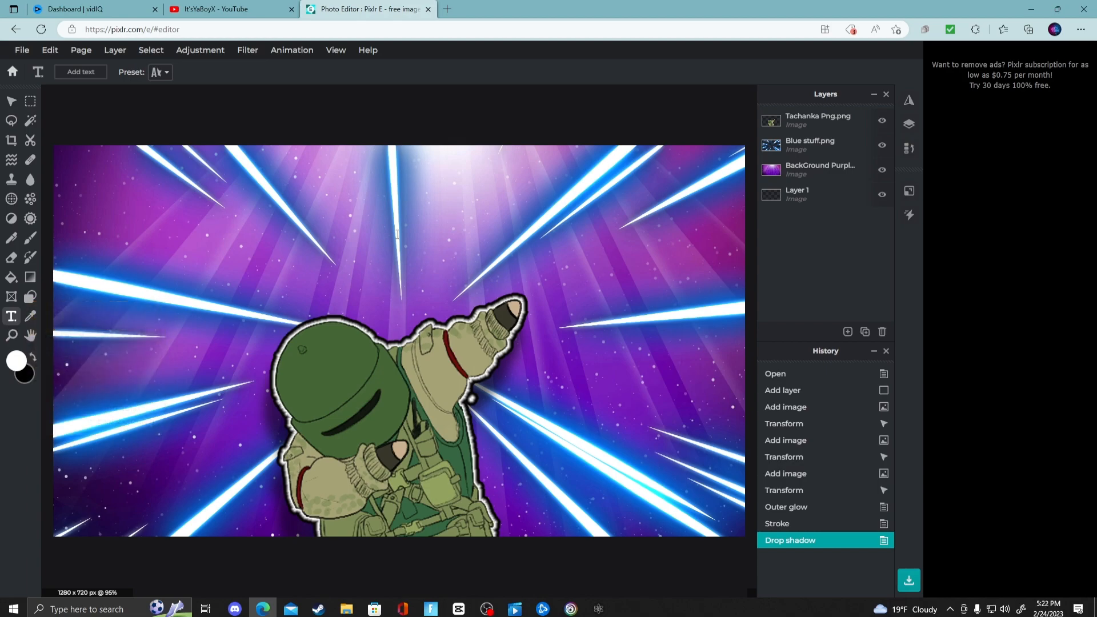
{"action": "left_click", "coordinate": [420, 234]}
{"action": "left_click", "coordinate": [629, 354]}
{"action": "key", "text": "BackSpace"}
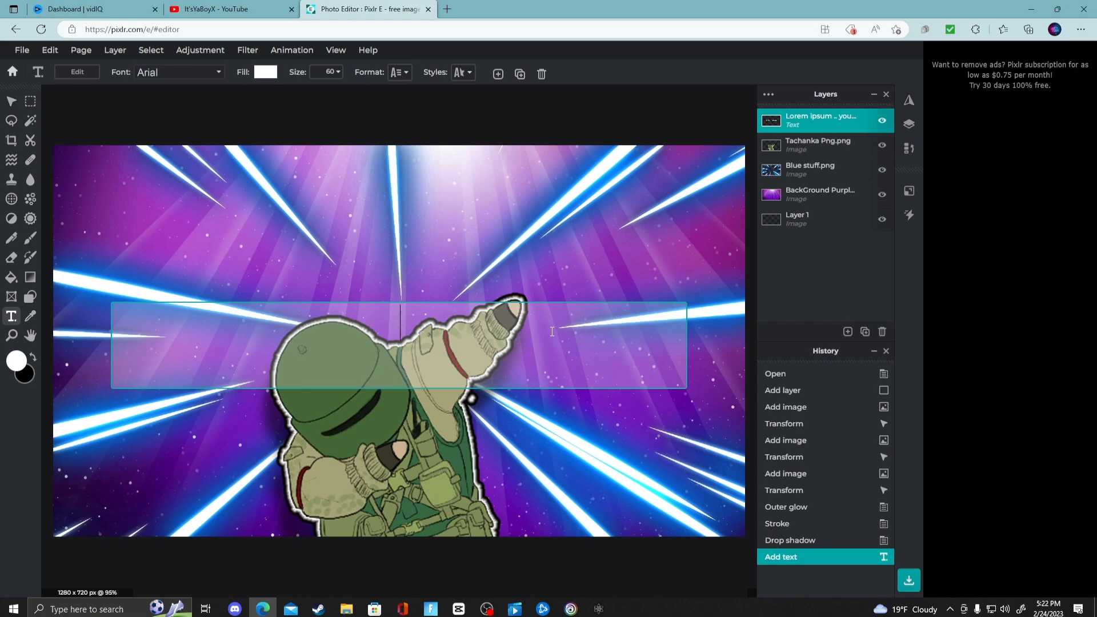
{"action": "type", "text": "GOD THUMBNAILS"}
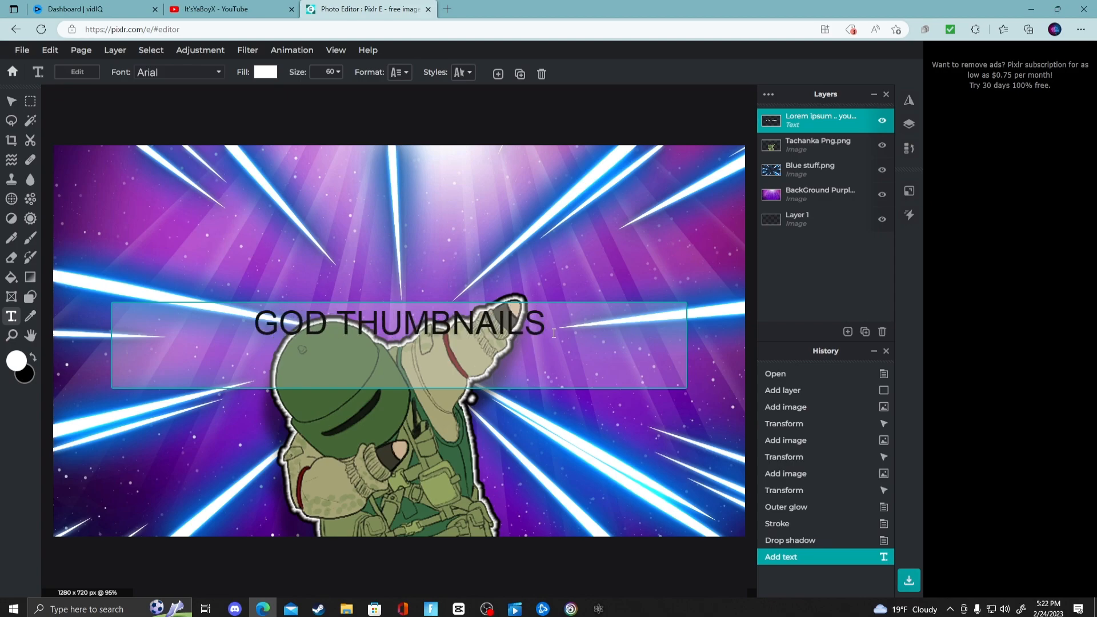
{"action": "left_click_drag", "start_coordinate": [441, 328], "coordinate": [423, 234]}
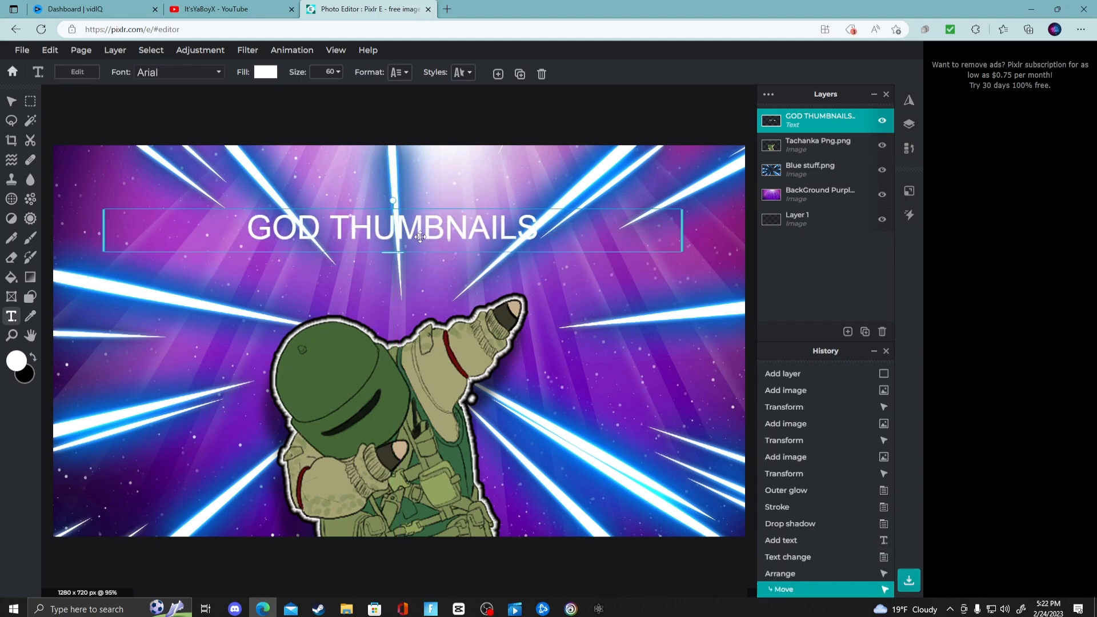
Change the font of the "GOD THUMBNAILS" title to Brocklyn.
{"action": "left_click", "coordinate": [184, 70]}
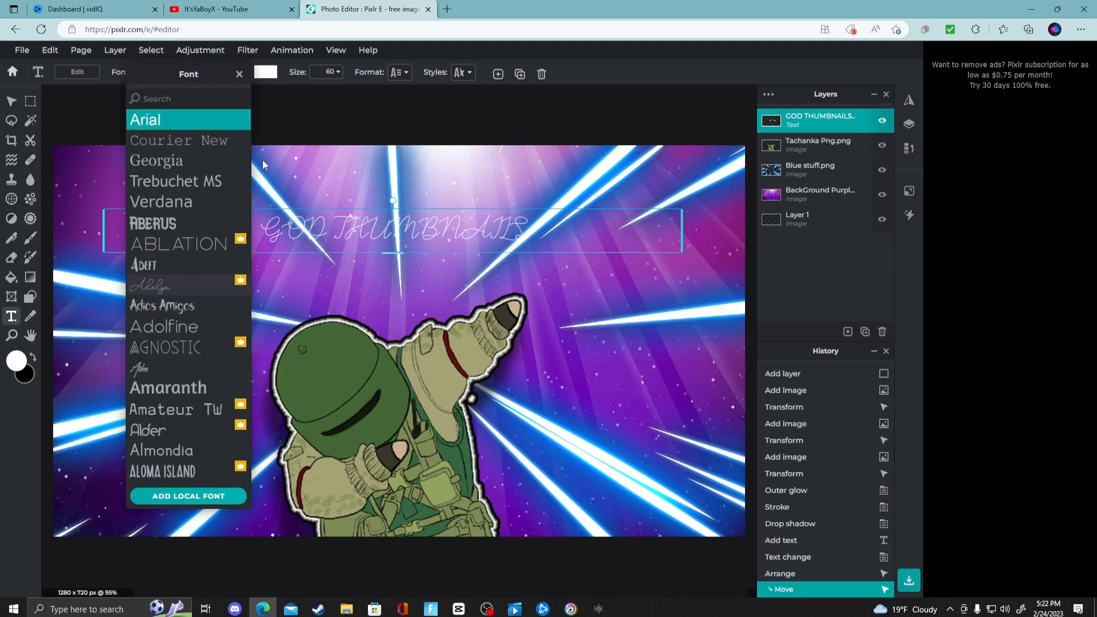
{"action": "scroll", "coordinate": [212, 206], "scroll_direction": "down", "scroll_amount": 8}
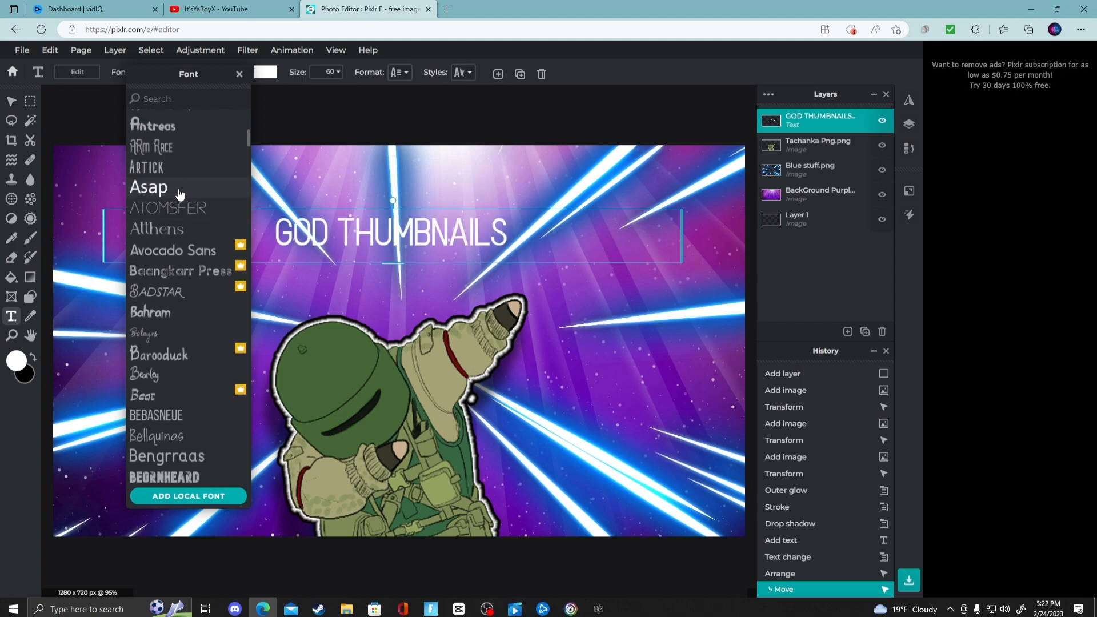
{"action": "scroll", "coordinate": [188, 266], "scroll_direction": "down", "scroll_amount": 3}
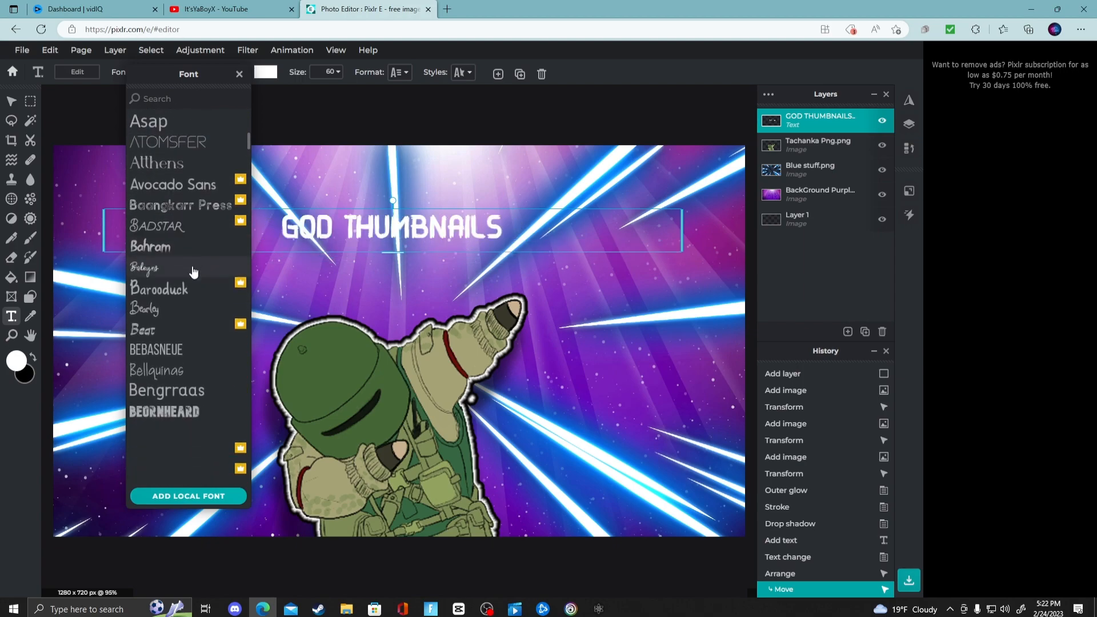
{"action": "scroll", "coordinate": [174, 314], "scroll_direction": "down", "scroll_amount": 4}
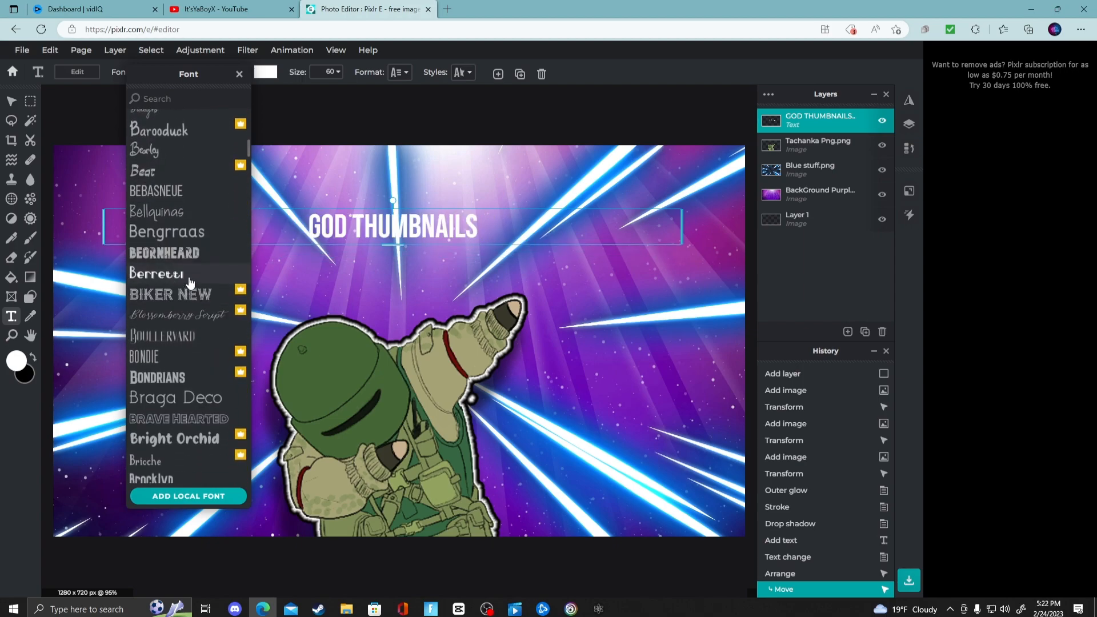
{"action": "scroll", "coordinate": [165, 292], "scroll_direction": "down", "scroll_amount": 3}
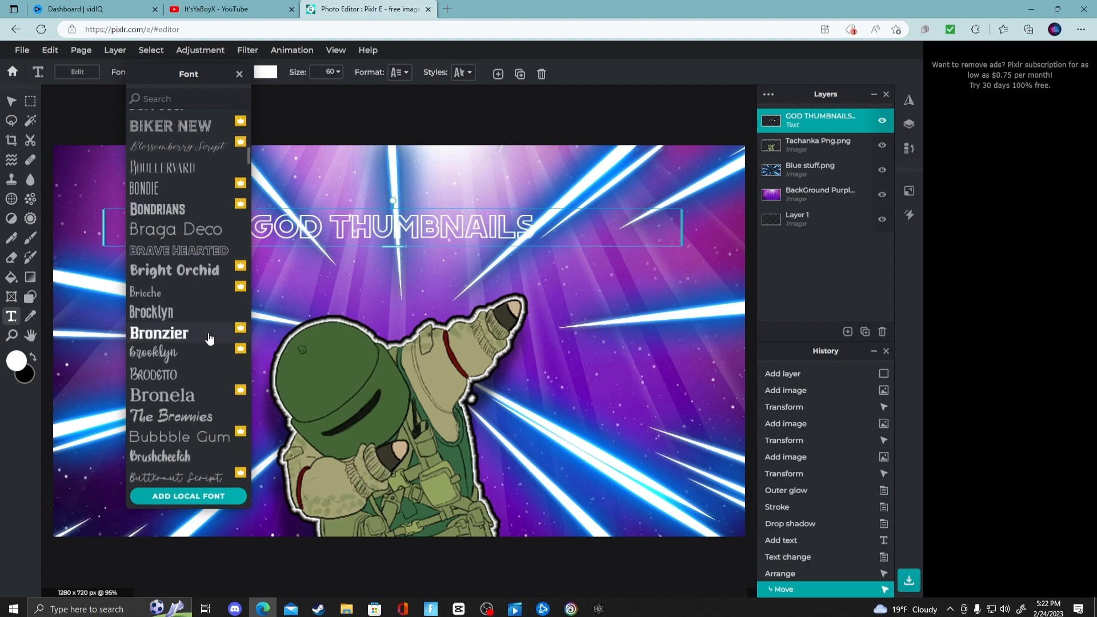
{"action": "scroll", "coordinate": [201, 321], "scroll_direction": "down", "scroll_amount": 1}
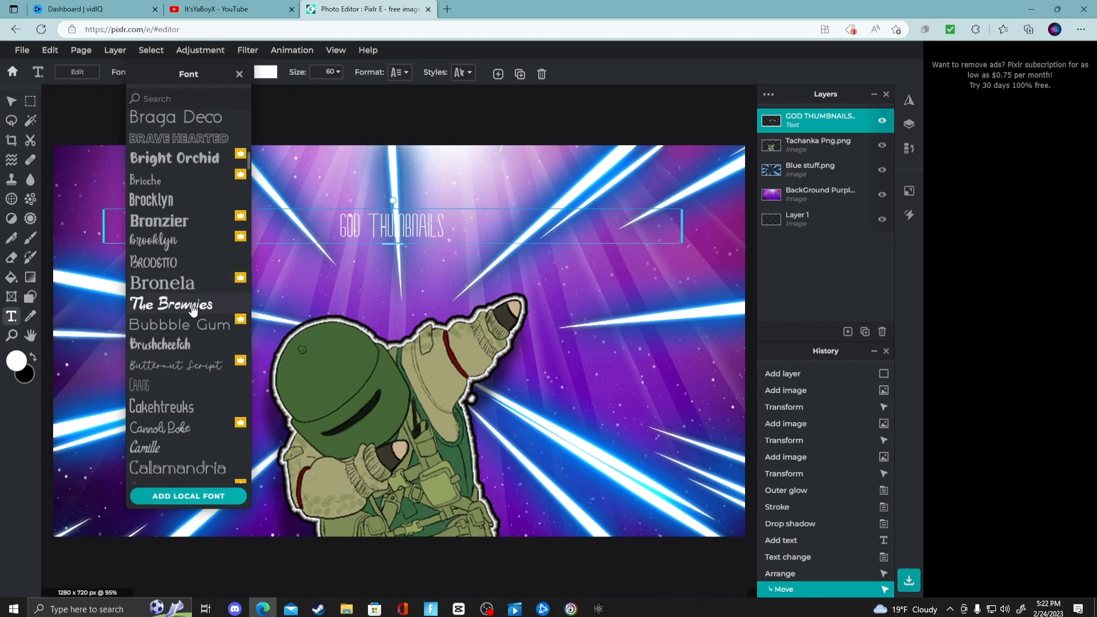
{"action": "left_click", "coordinate": [184, 200]}
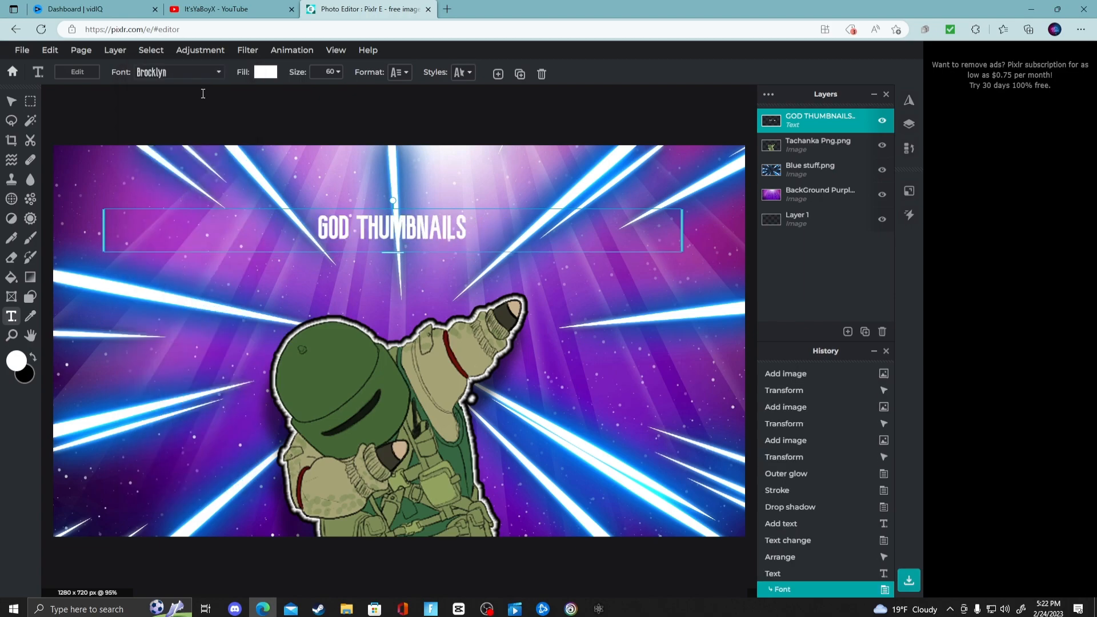
Enlarge the title text to size 135 and centre it in the upper part of the canvas.
{"action": "left_click", "coordinate": [331, 73]}
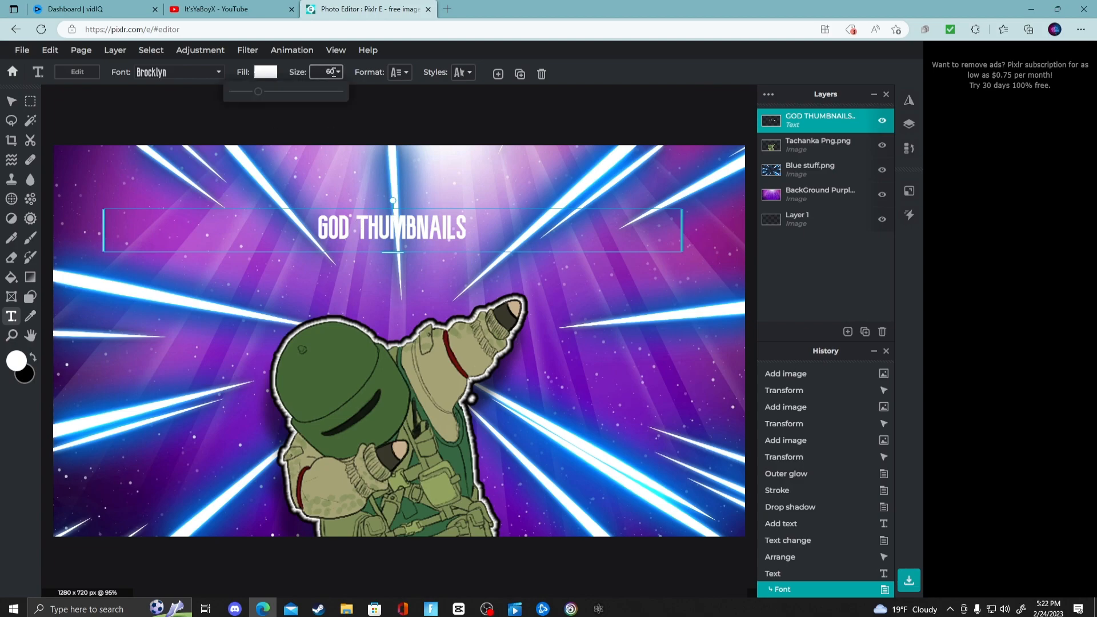
{"action": "left_click_drag", "start_coordinate": [256, 95], "coordinate": [278, 93]}
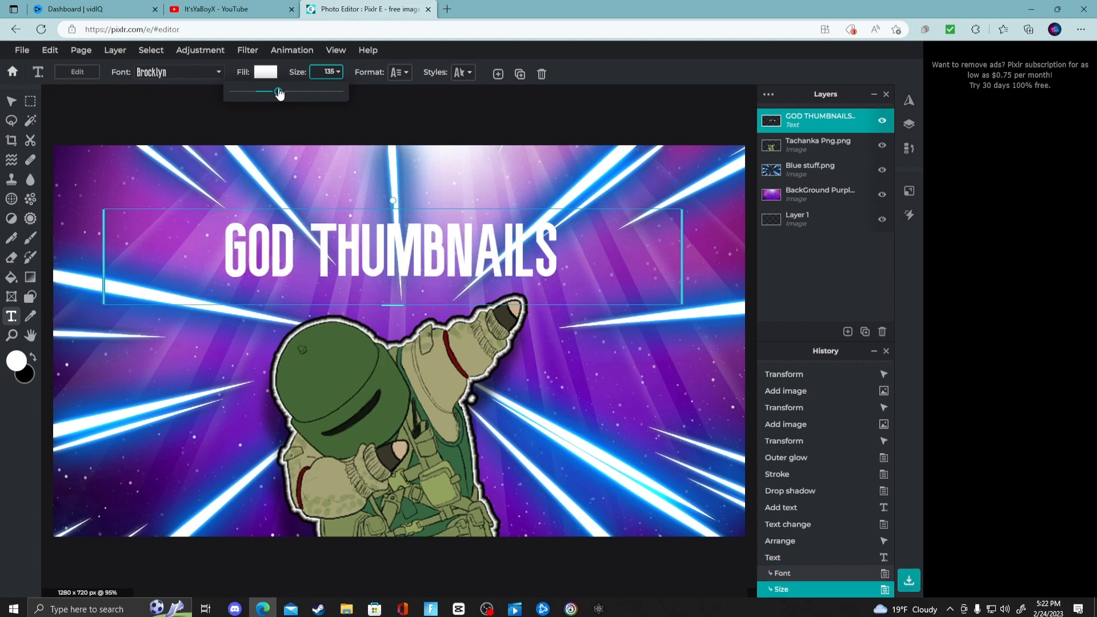
{"action": "left_click_drag", "start_coordinate": [396, 236], "coordinate": [405, 204]}
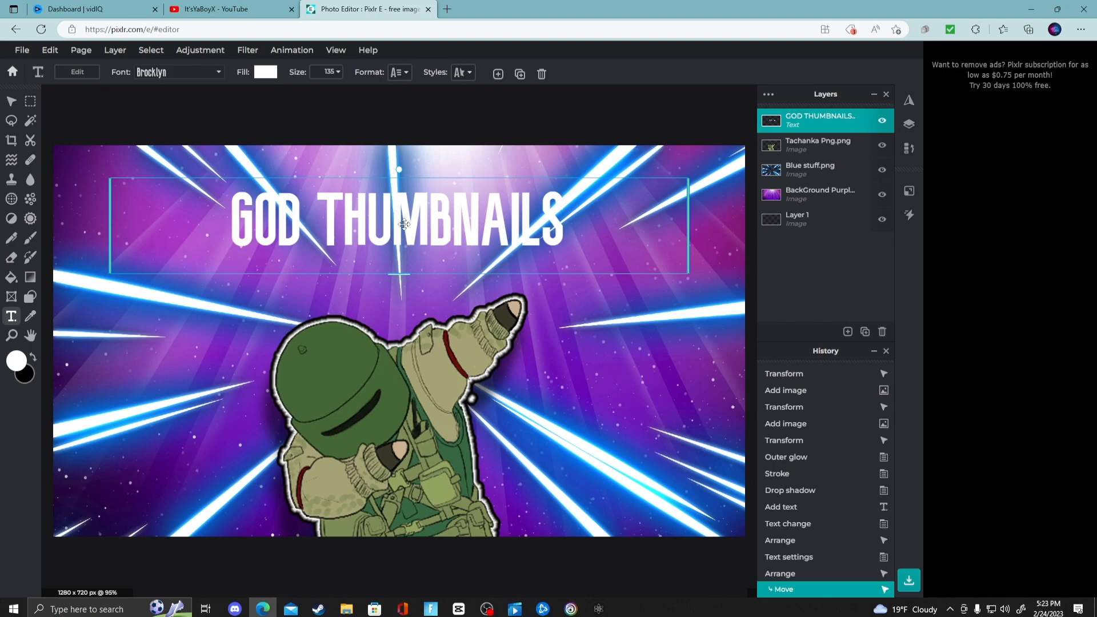
Give the title text a black (#000000) outline of size 30.
{"action": "left_click", "coordinate": [472, 84]}
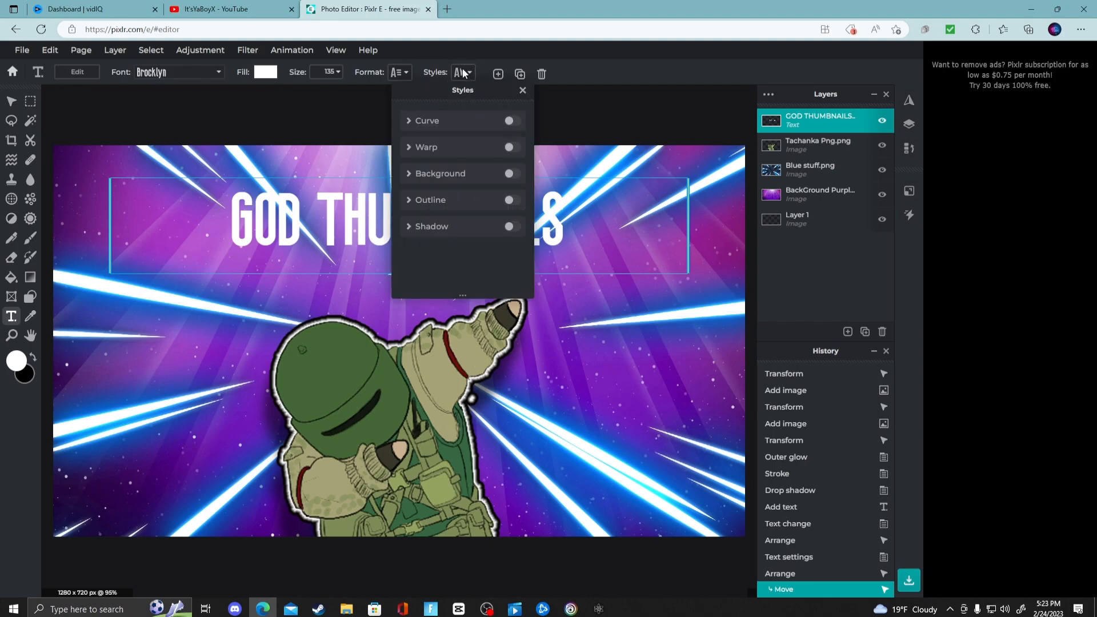
{"action": "left_click", "coordinate": [511, 203]}
{"action": "left_click", "coordinate": [512, 227]}
{"action": "left_click", "coordinate": [427, 415]}
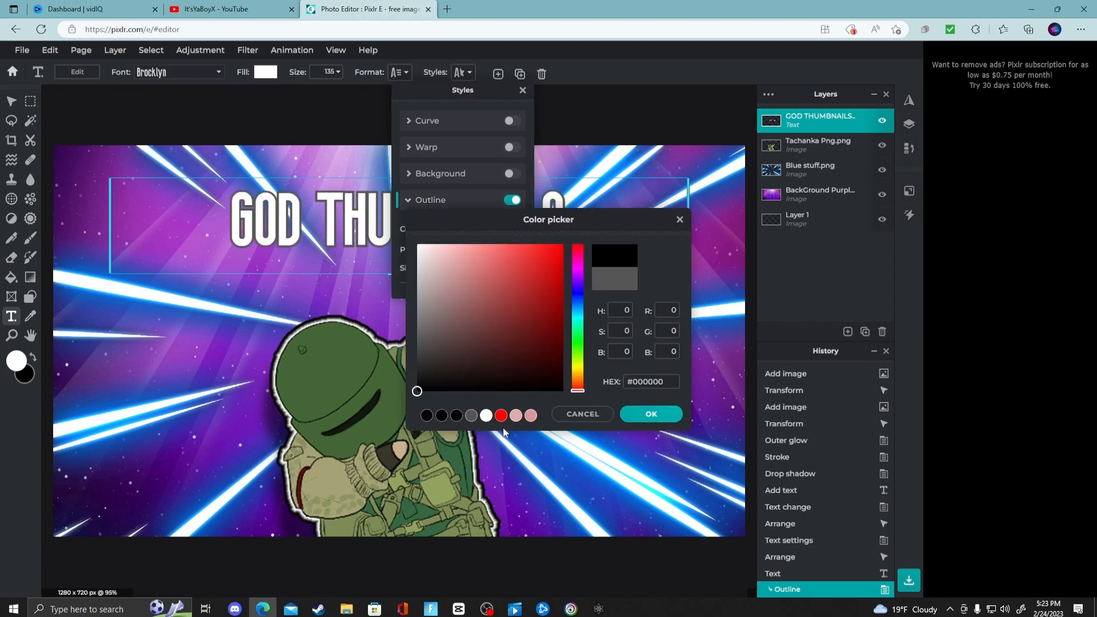
{"action": "left_click", "coordinate": [665, 420]}
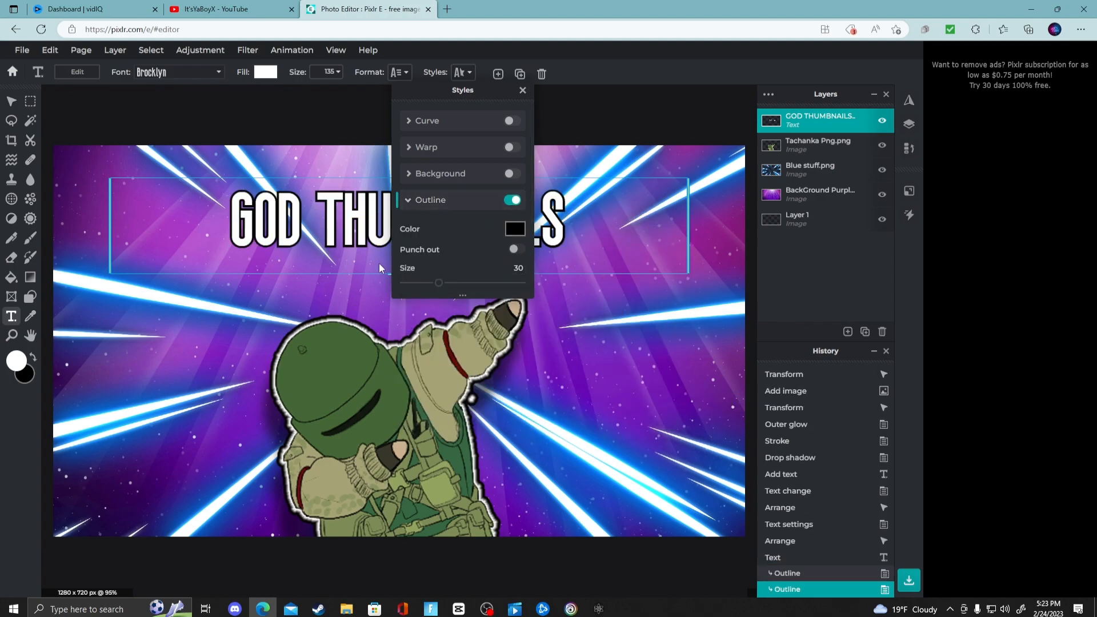
{"action": "scroll", "coordinate": [453, 223], "scroll_direction": "down", "scroll_amount": 3}
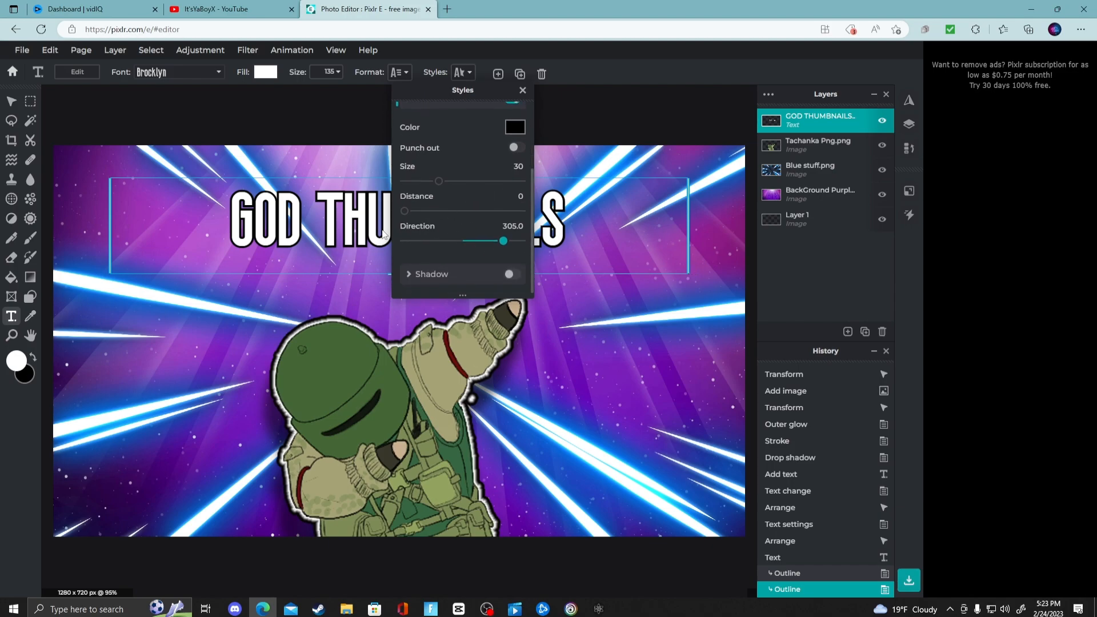
{"action": "mouse_move", "coordinate": [439, 181]}
{"action": "left_mouse_down"}
{"action": "mouse_move", "coordinate": [531, 182]}
{"action": "mouse_move", "coordinate": [461, 174]}
{"action": "mouse_move", "coordinate": [371, 192]}
{"action": "mouse_move", "coordinate": [440, 187]}
{"action": "left_mouse_up"}
Add a black (#000000) shadow to the title text with blur 25 and opacity 34.
{"action": "left_click", "coordinate": [510, 274]}
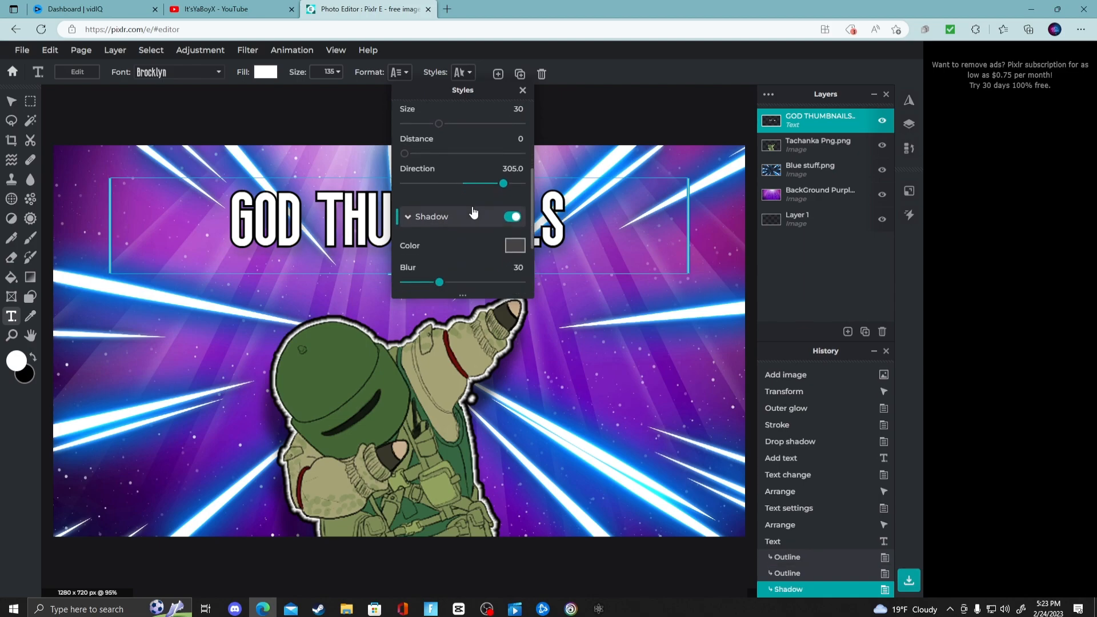
{"action": "left_click", "coordinate": [514, 245]}
{"action": "left_click_drag", "start_coordinate": [421, 362], "coordinate": [417, 392]}
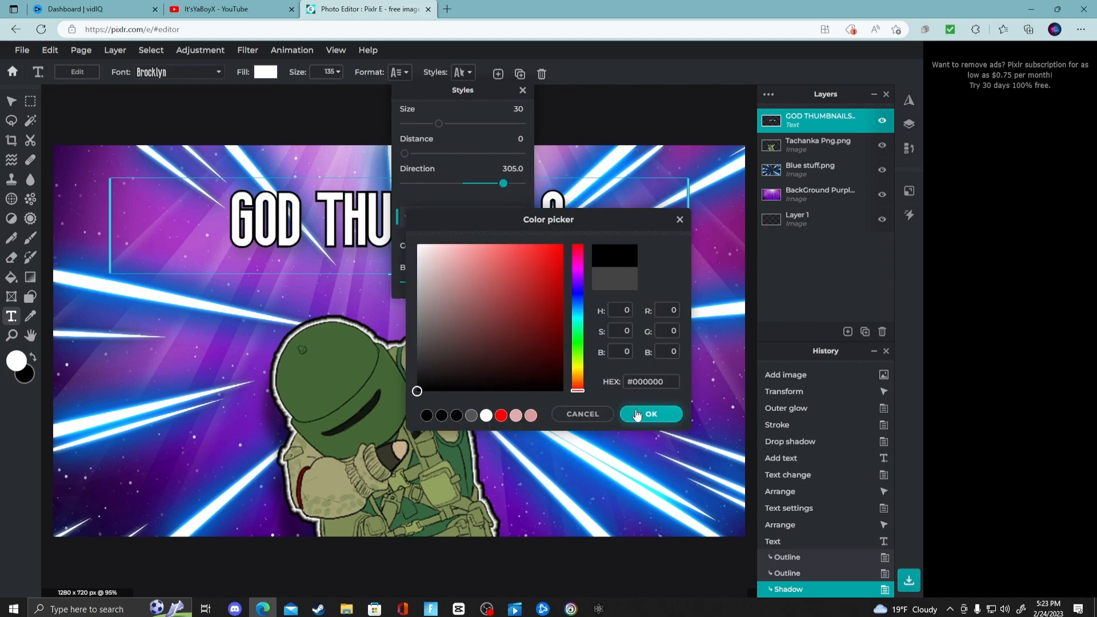
{"action": "left_click", "coordinate": [637, 413]}
{"action": "scroll", "coordinate": [457, 240], "scroll_direction": "down", "scroll_amount": 1}
{"action": "left_click_drag", "start_coordinate": [440, 227], "coordinate": [435, 230]}
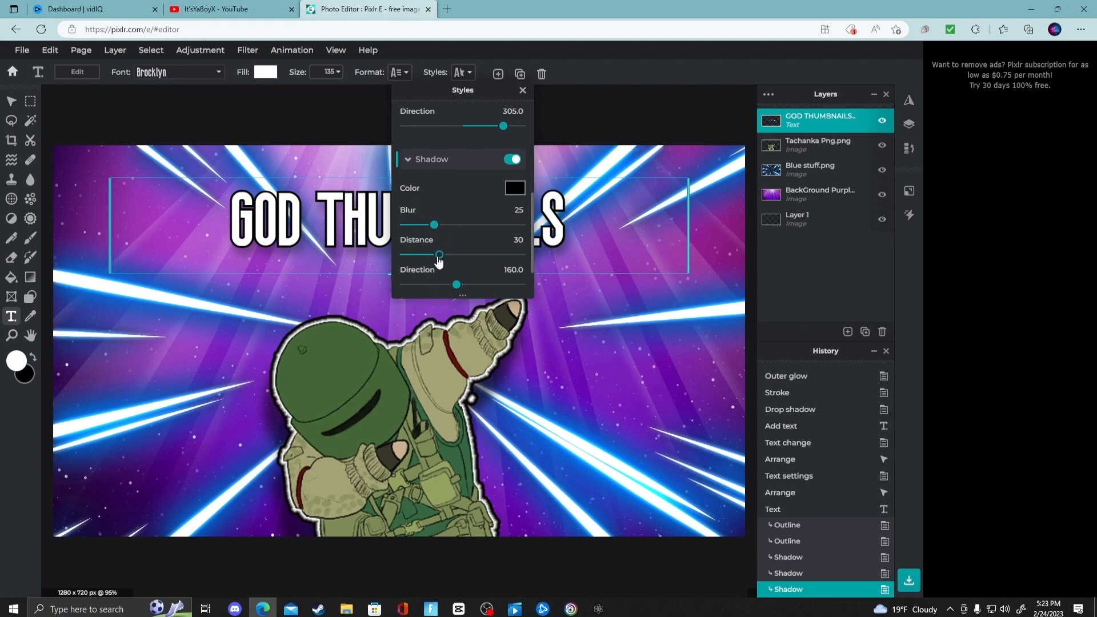
{"action": "scroll", "coordinate": [440, 260], "scroll_direction": "down", "scroll_amount": 1}
{"action": "left_click_drag", "start_coordinate": [446, 291], "coordinate": [446, 288]}
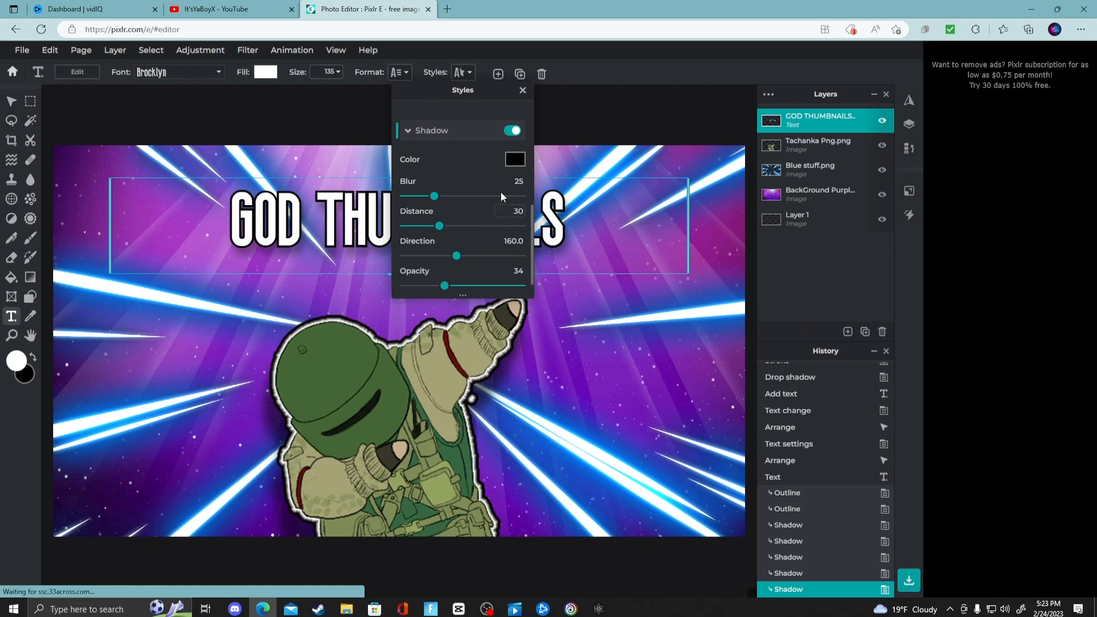
{"action": "left_click", "coordinate": [342, 157]}
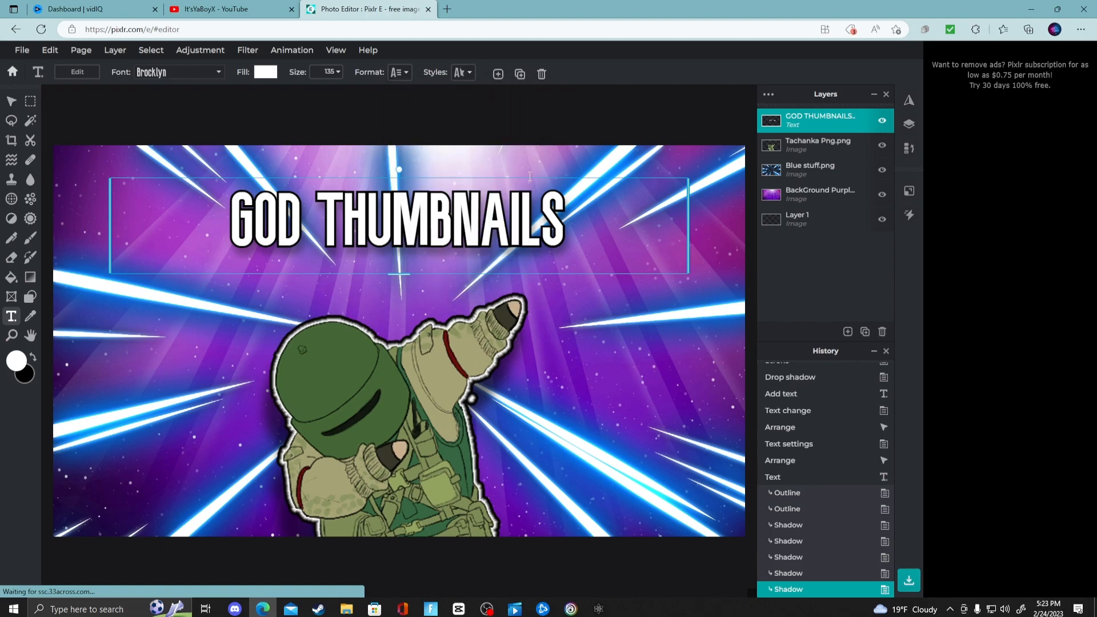
Nudge the "GOD THUMBNAILS" title slightly upward and deselect it.
{"action": "left_click", "coordinate": [507, 123]}
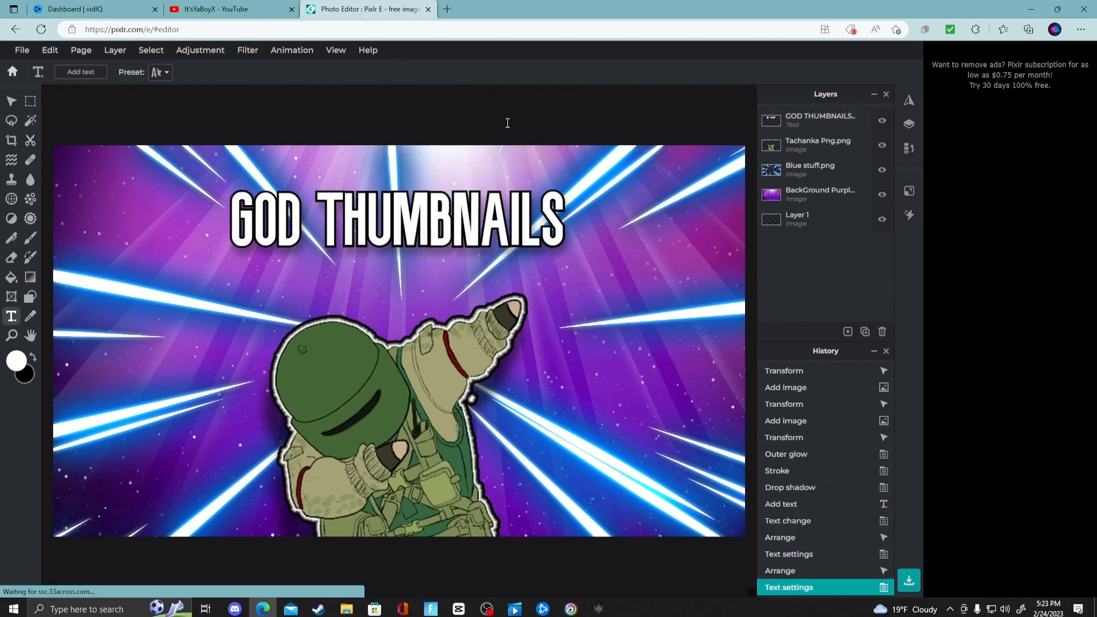
{"action": "mouse_move", "coordinate": [432, 211]}
{"action": "left_mouse_down"}
{"action": "mouse_move", "coordinate": [418, 212]}
{"action": "mouse_move", "coordinate": [431, 210]}
{"action": "left_mouse_up"}
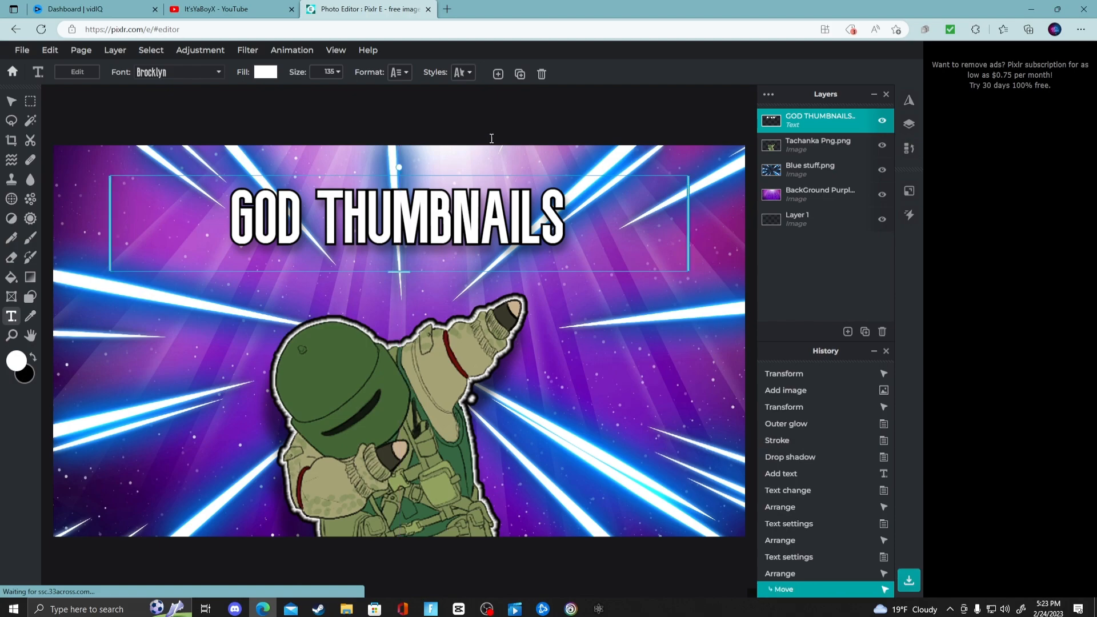
{"action": "left_click", "coordinate": [517, 122]}
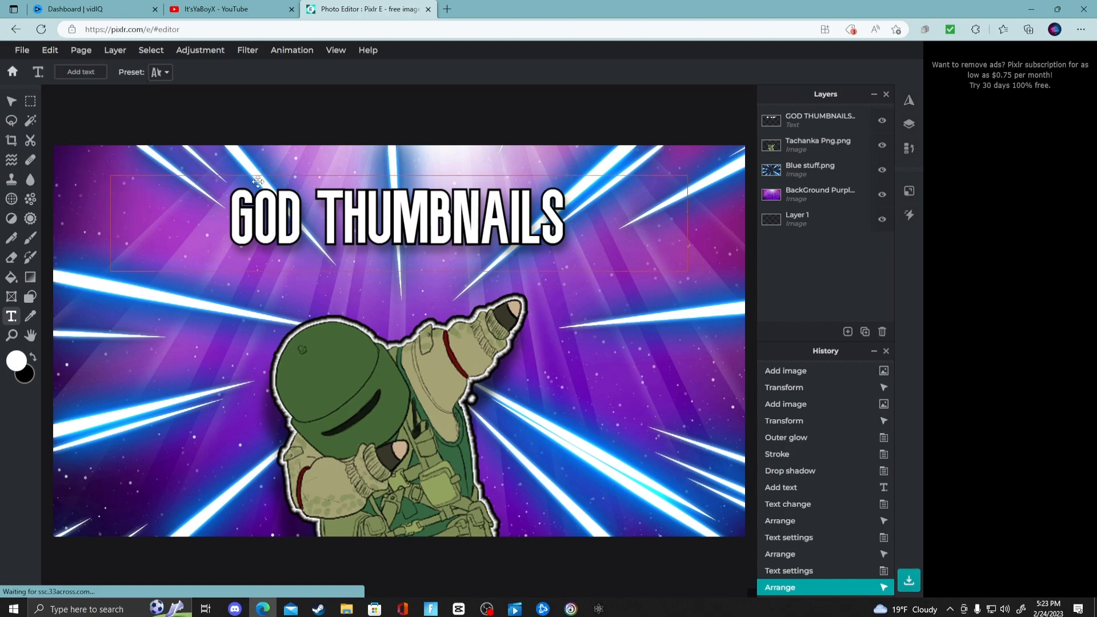
Try to save the thumbnail image, dismissing the subscription plans offer.
{"action": "left_click", "coordinate": [28, 51]}
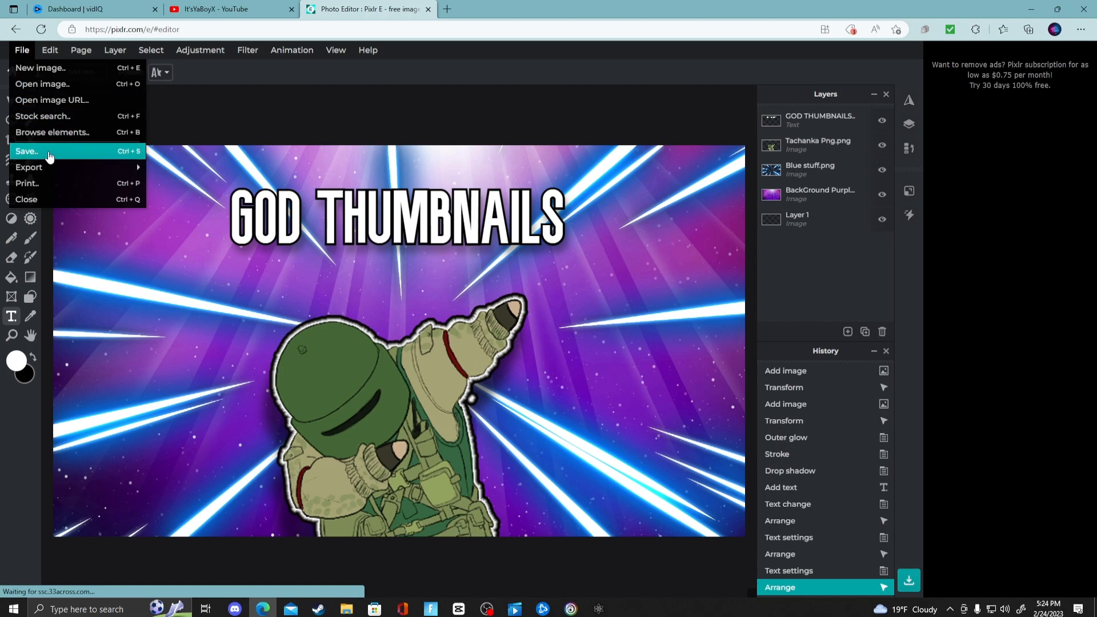
{"action": "left_click", "coordinate": [50, 155]}
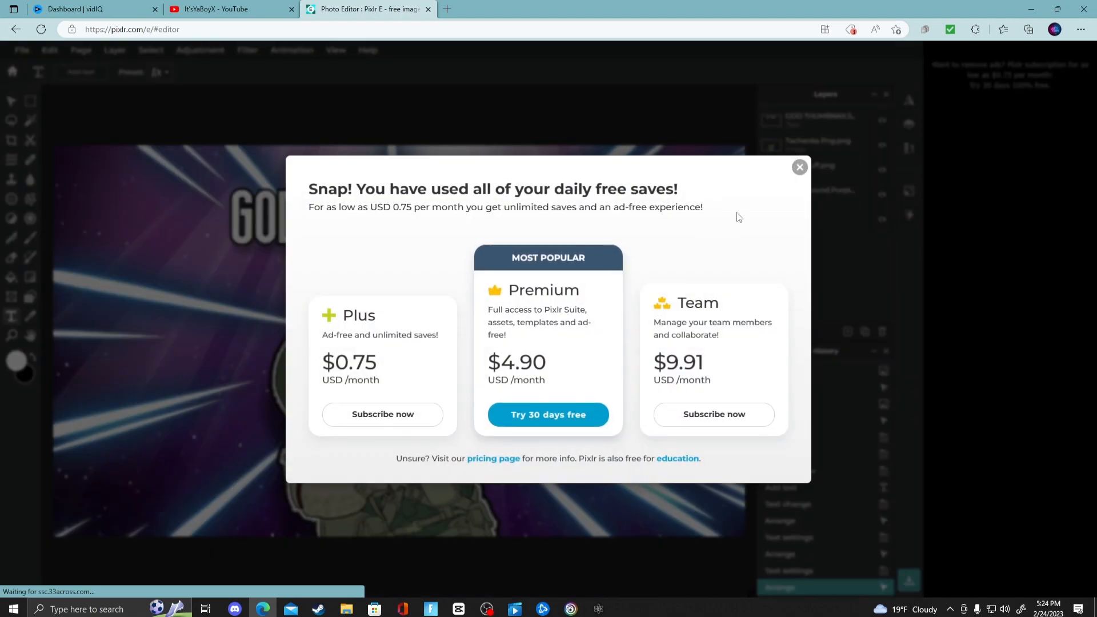
{"action": "left_click", "coordinate": [799, 167]}
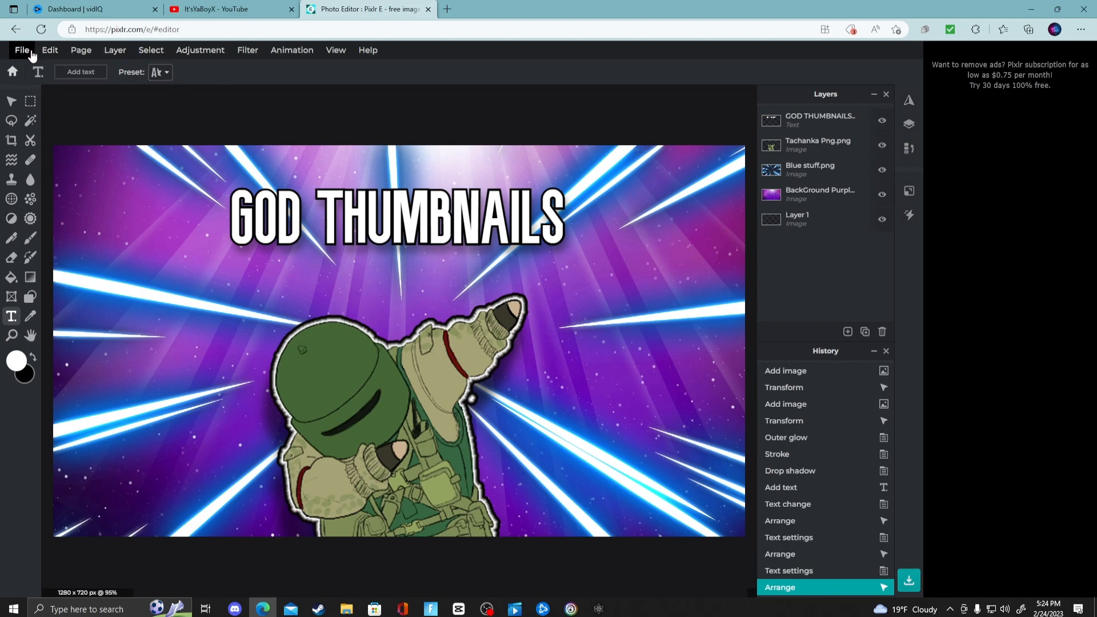
{"action": "left_click", "coordinate": [31, 54]}
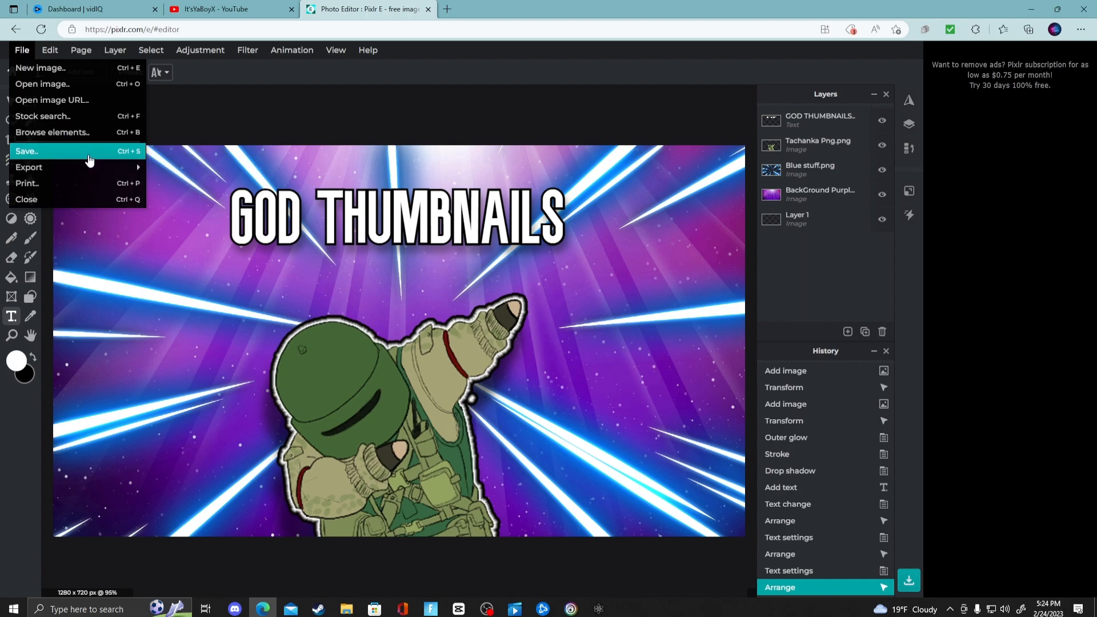